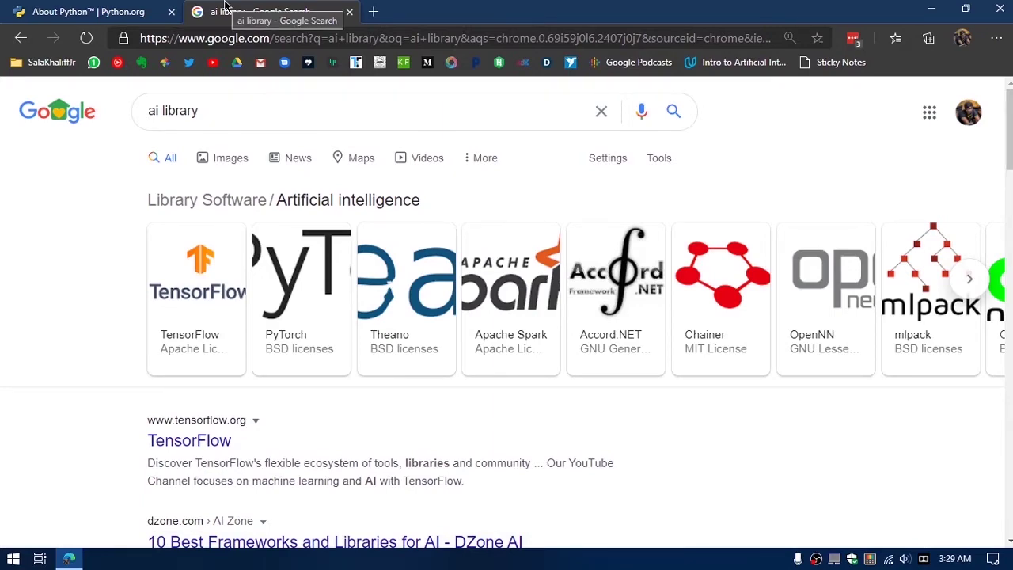
Open python.org in a new browser window and go to its Windows downloads page
key("ctrl+n")
type("python.o")
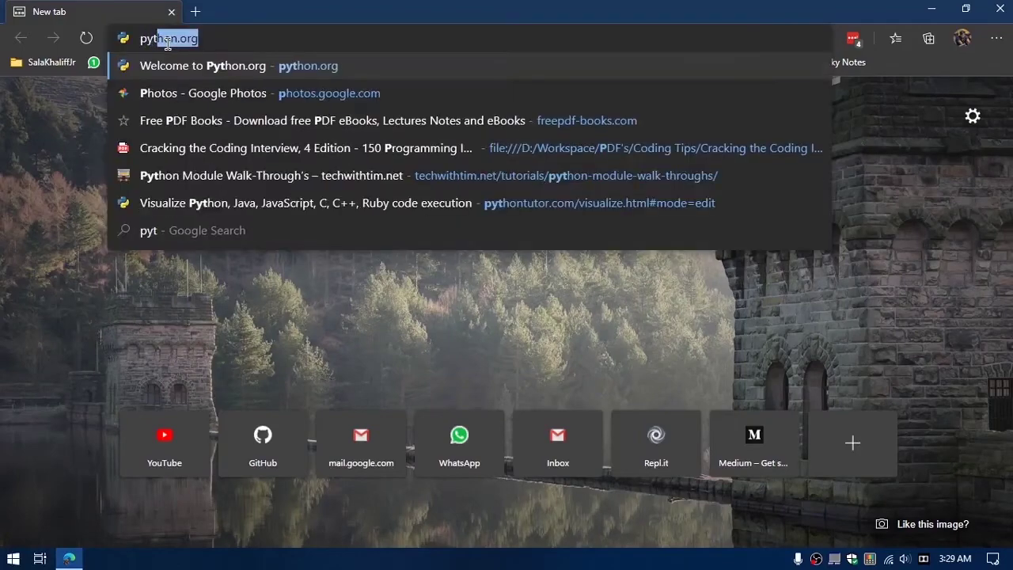
type("rg")
key("Return")
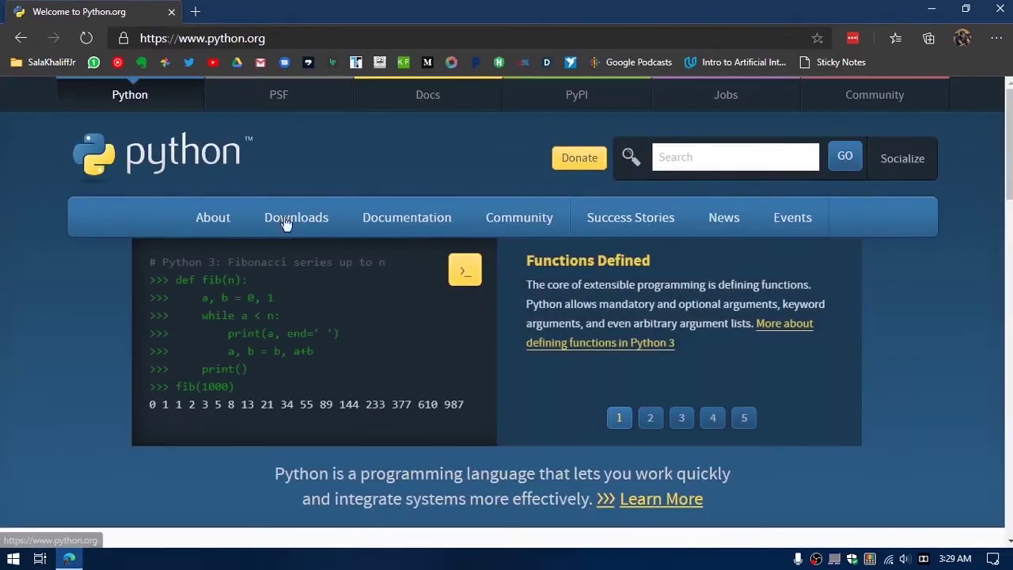
mouse_move(275, 228)
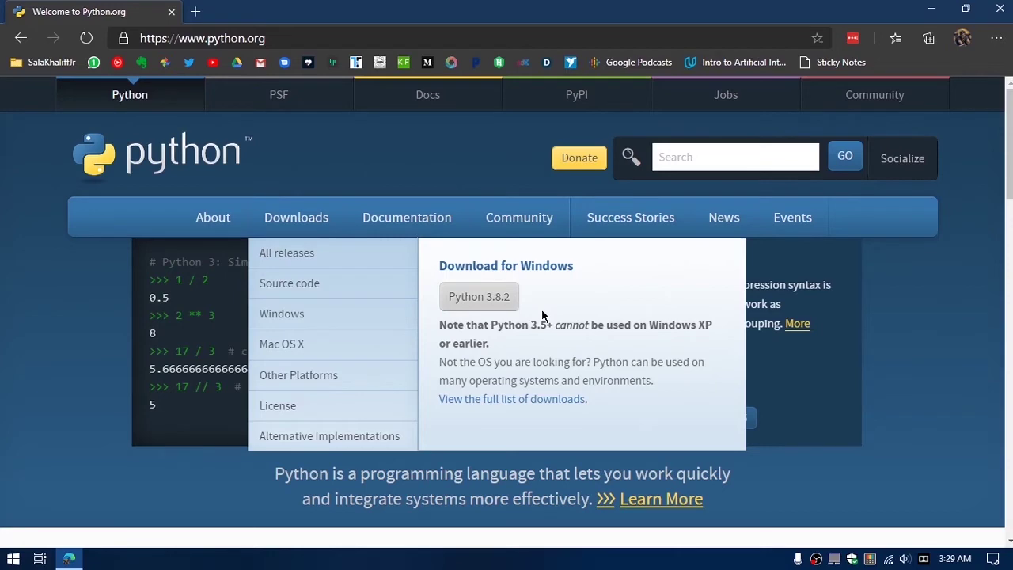
left_click(314, 325)
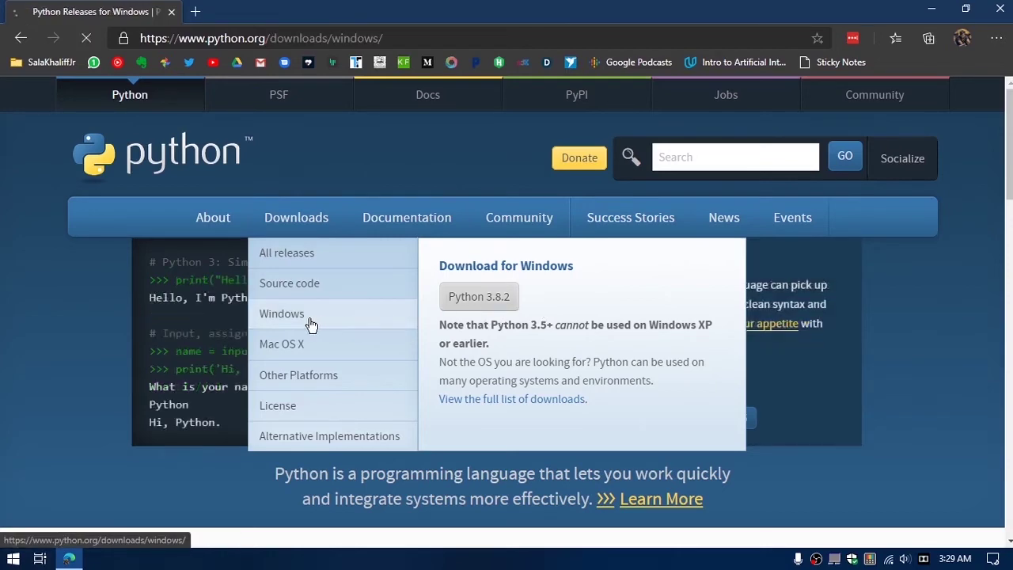
Download the Python 3.7.7 Windows x86-64 executable installer, saving it as python-3.7.7-amd64
scroll(491, 348, "down", 1)
scroll(491, 349, "down", 7)
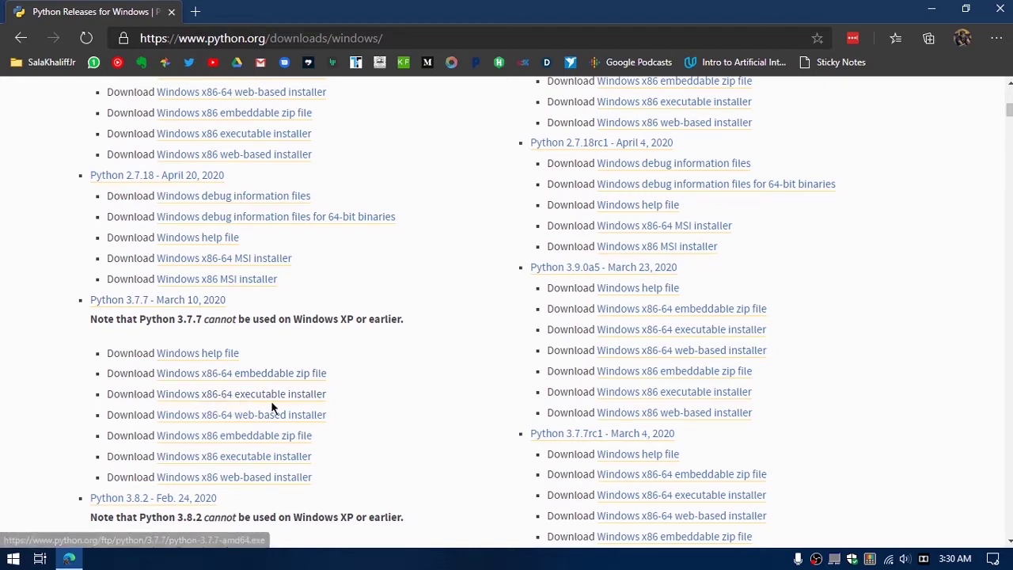
left_click(317, 396)
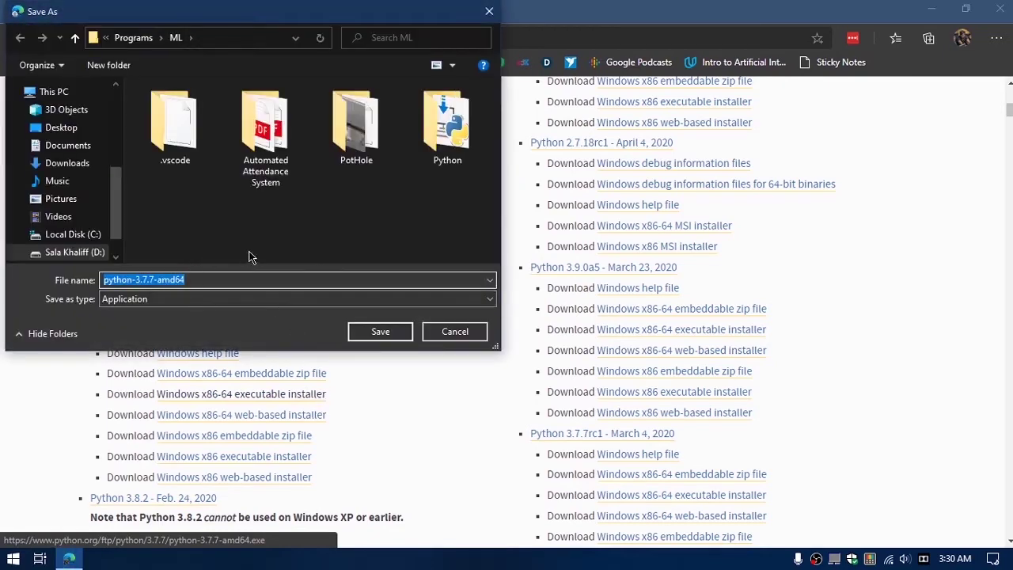
left_click(222, 278)
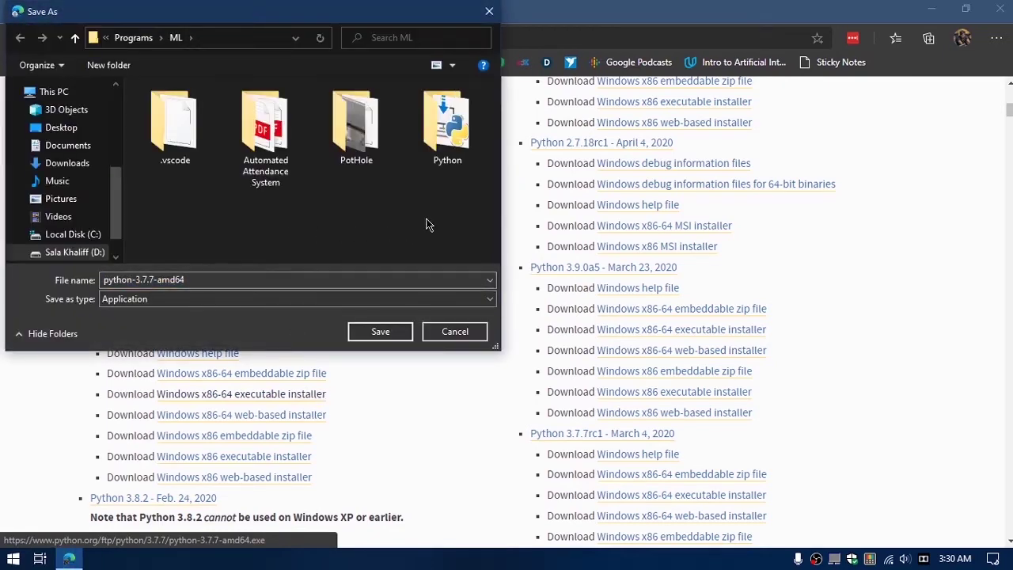
left_click(381, 333)
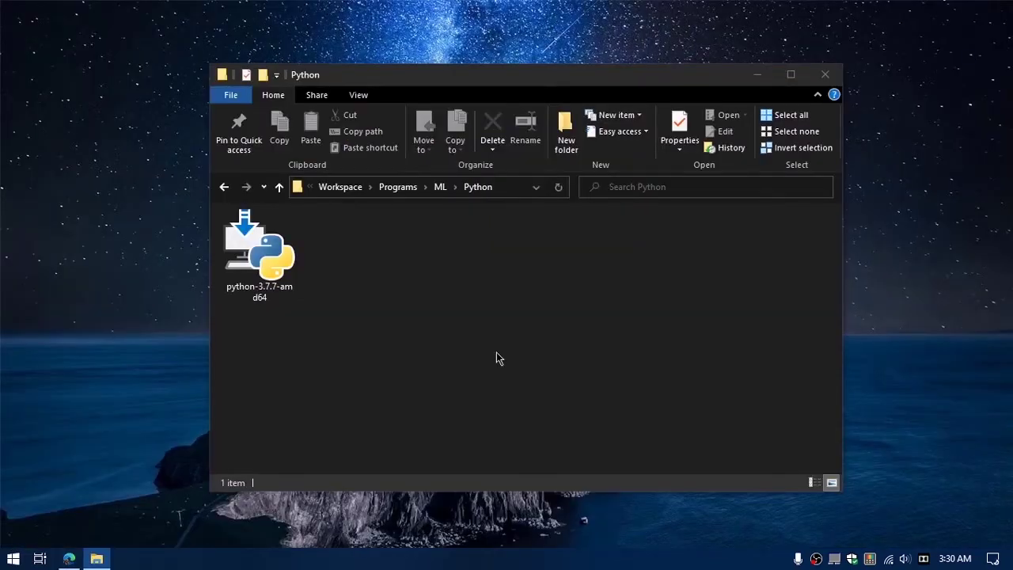
Run the python-3.7.7-amd64 installer, install Python with default settings and Python 3.7 added to PATH, and close the setup
double_click(261, 297)
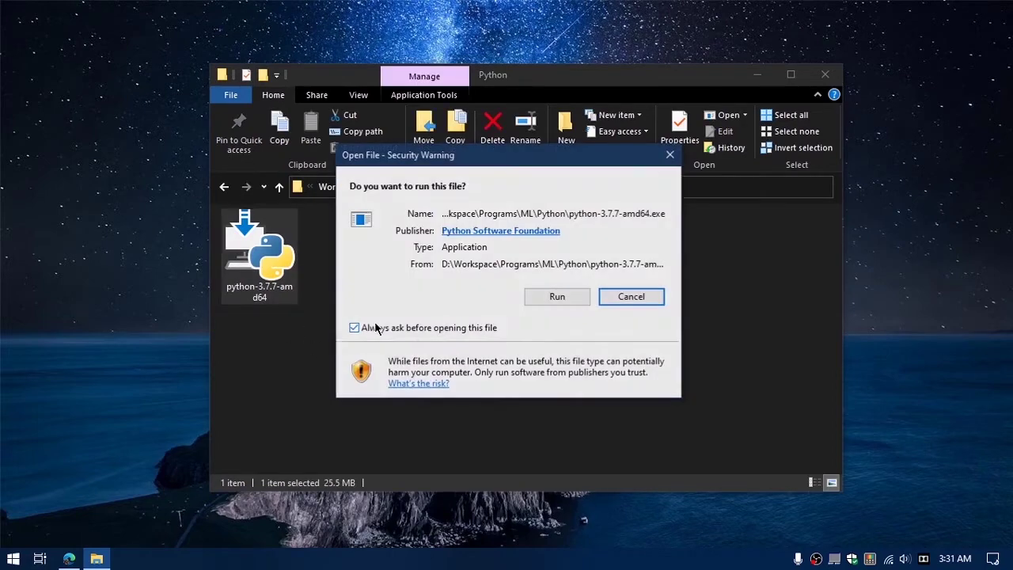
left_click(555, 303)
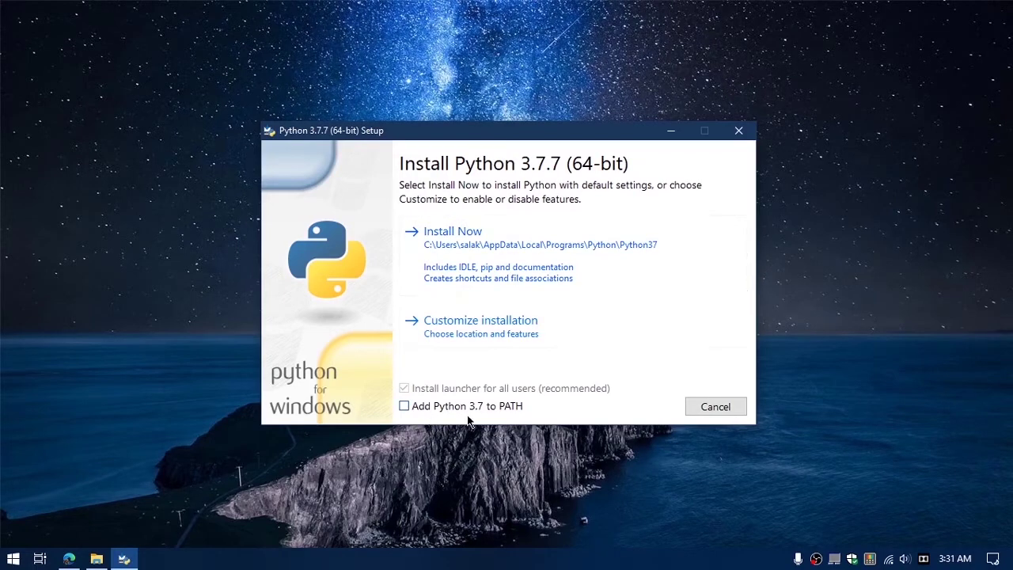
left_click(405, 407)
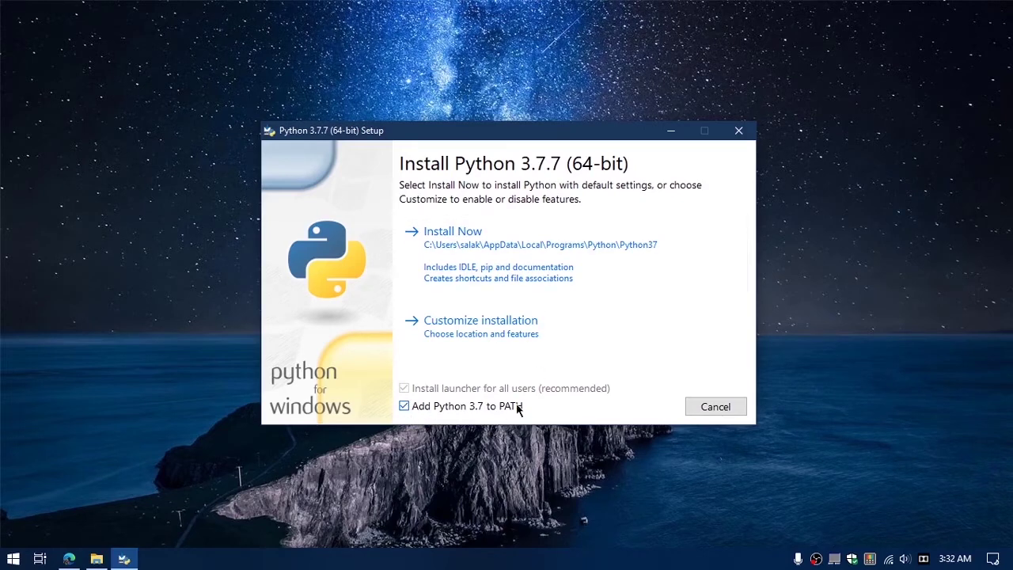
left_click(501, 259)
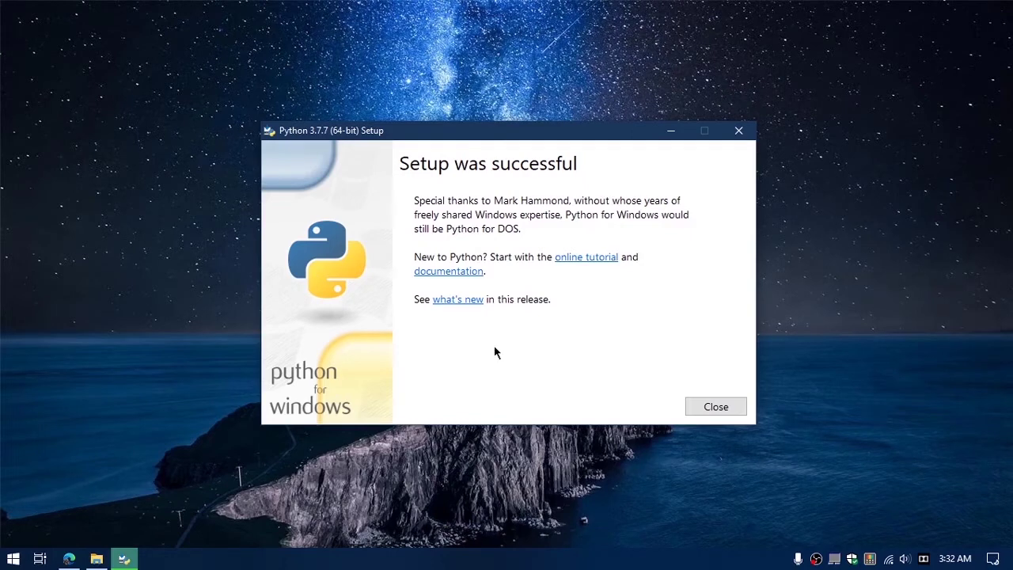
key("Return")
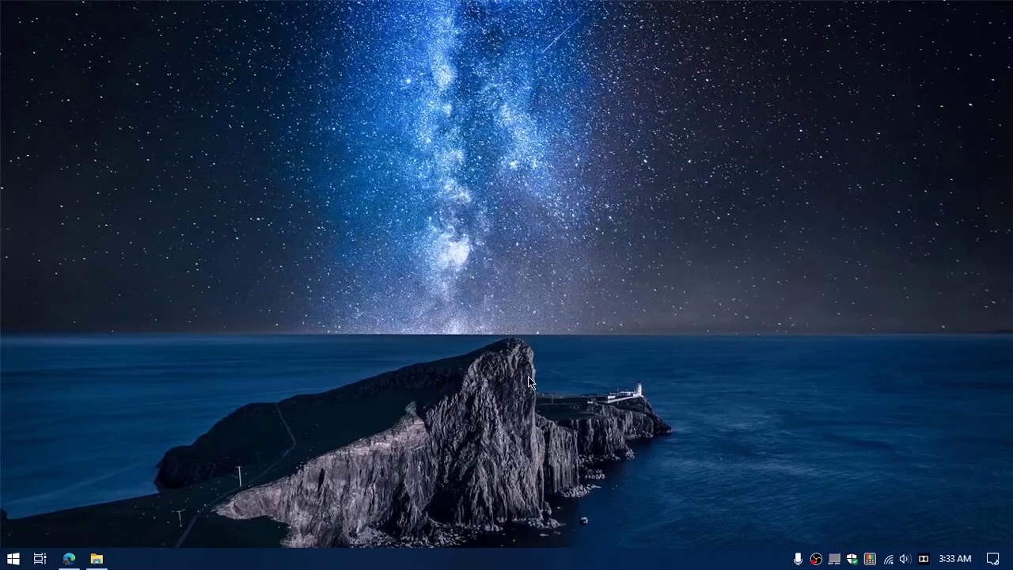
Open Command Prompt and try to start Python with the command python3
key("super")
type("cmd")
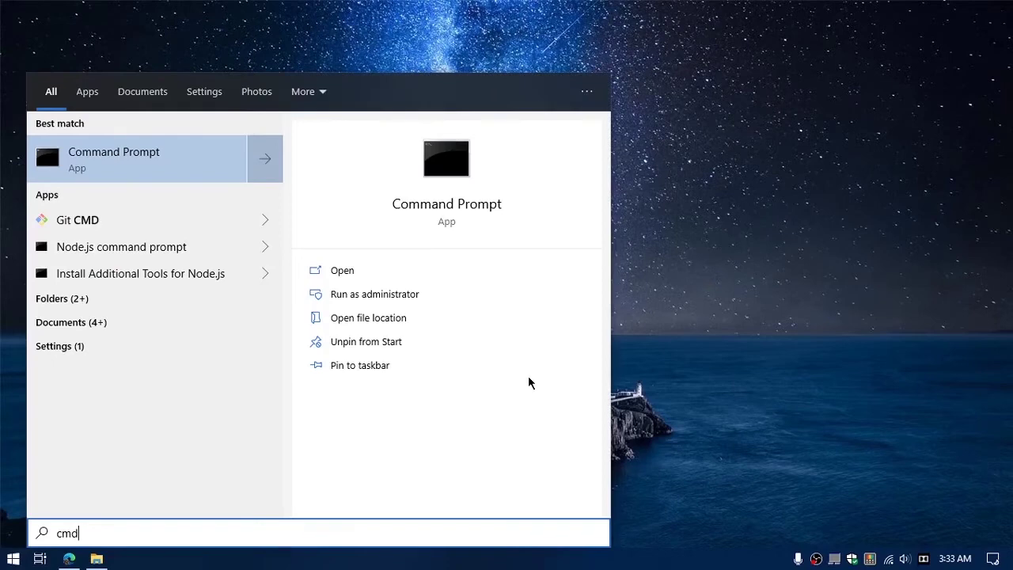
key("Return")
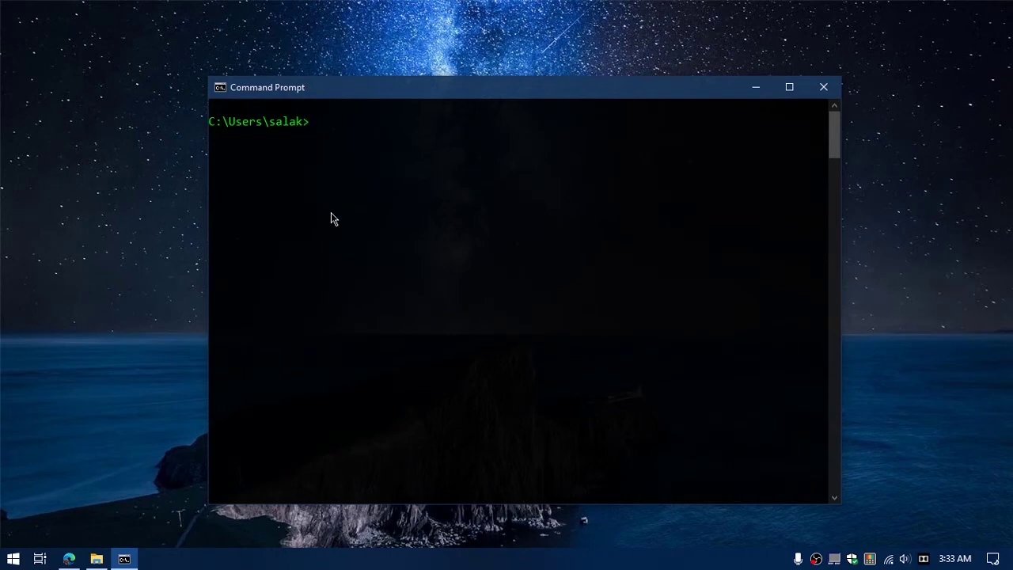
type("python3")
key("Return")
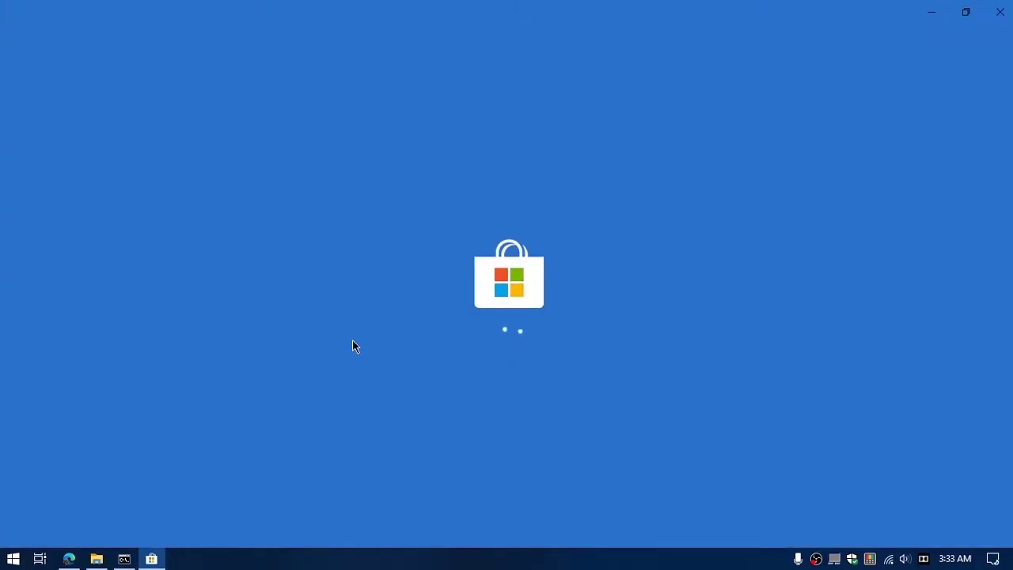
Close the Microsoft Store page for Python 3.8 and the Command Prompt window
key("alt+Tab")
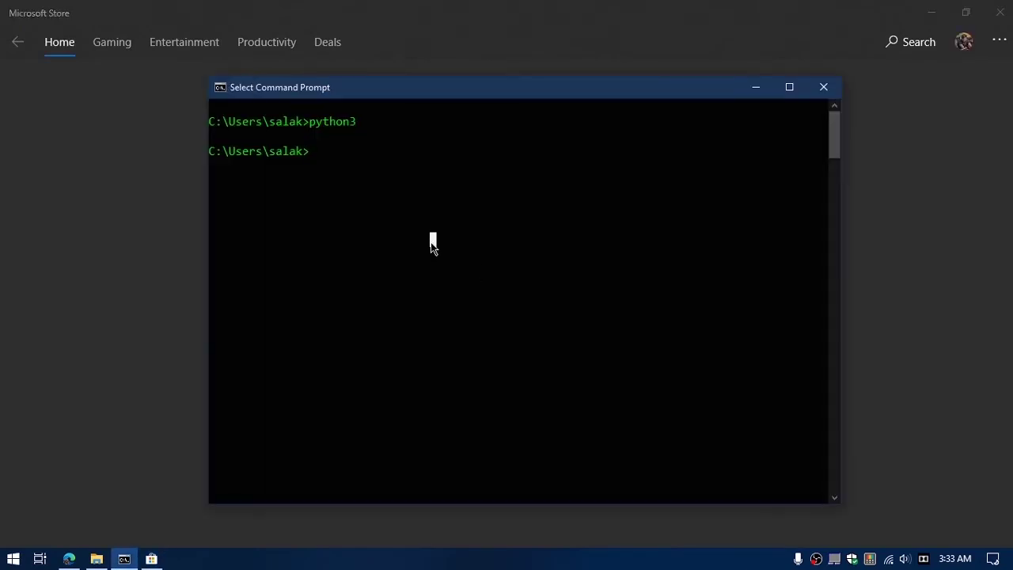
key("alt+Tab")
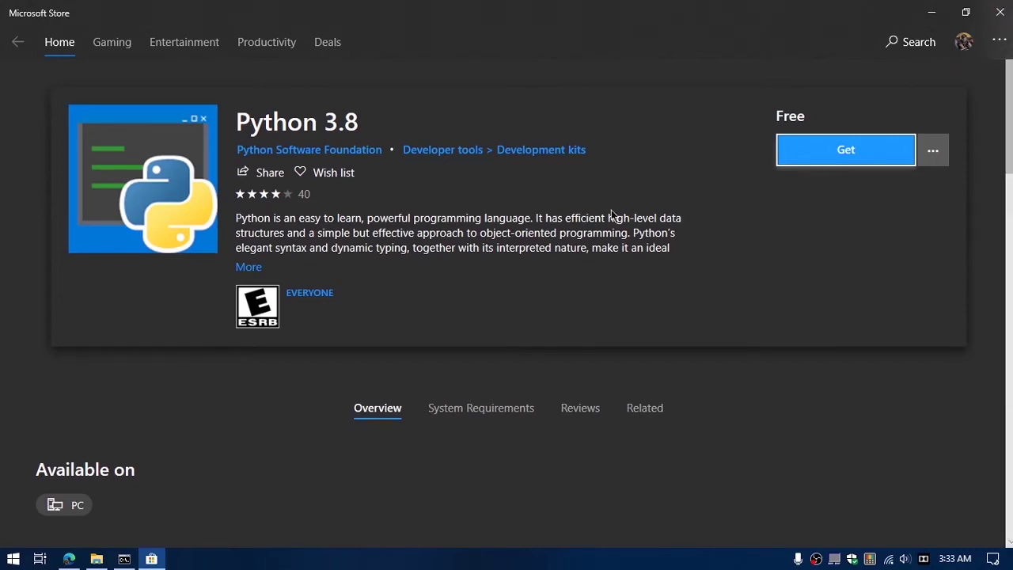
left_click(573, 176)
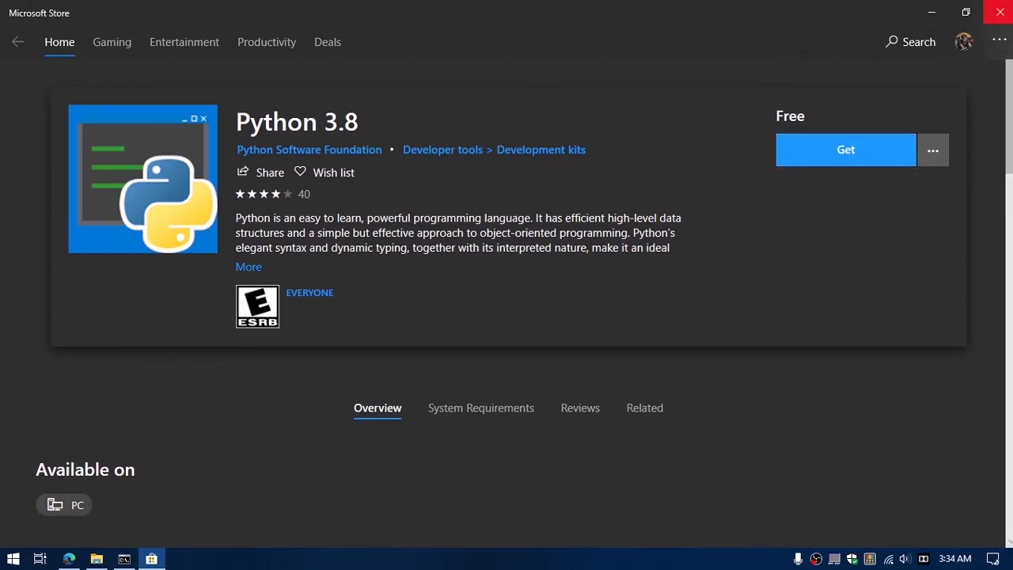
left_click(1000, 12)
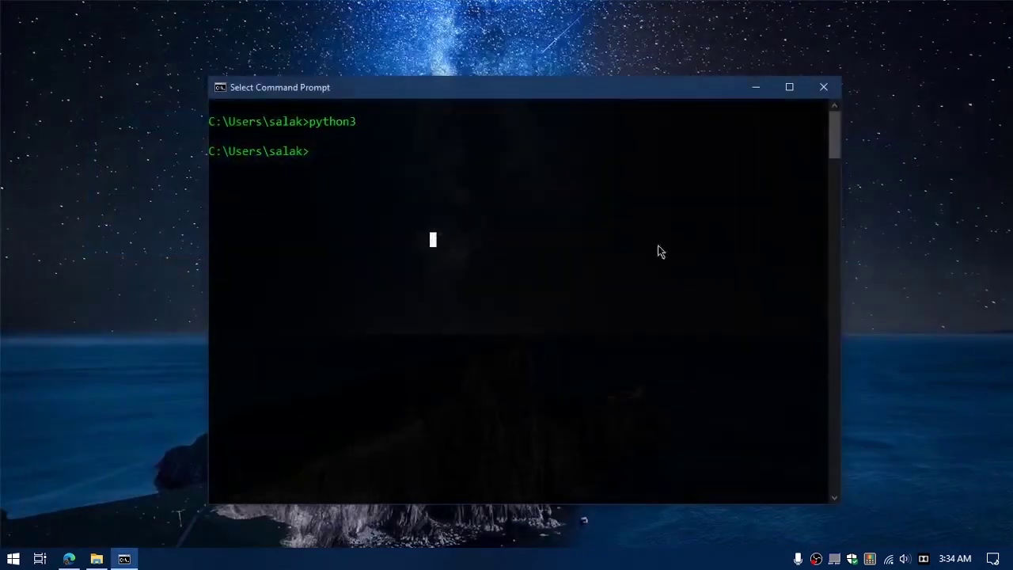
left_click(823, 87)
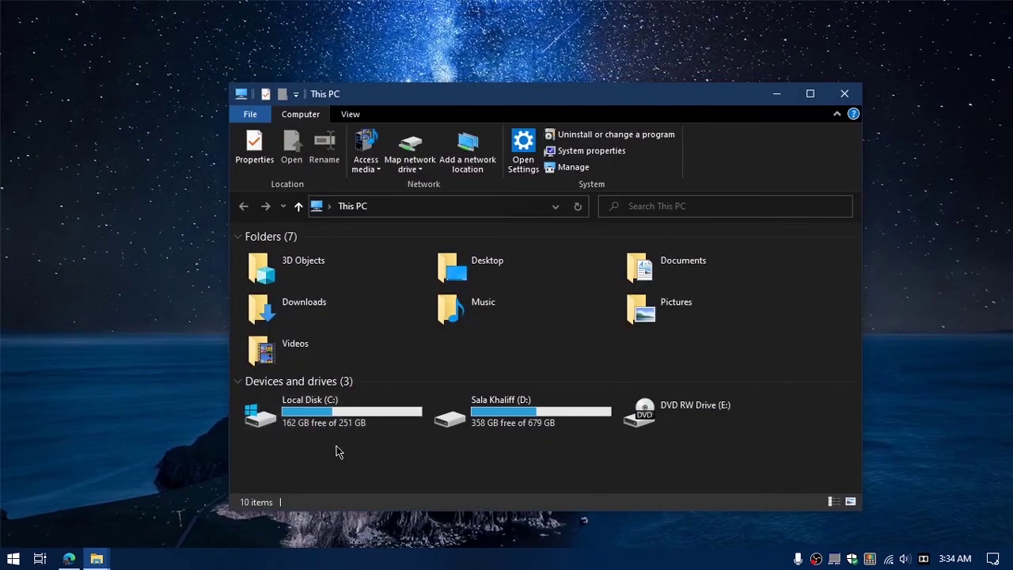
In File Explorer, open the current user's profile folder inside Users on Local Disk (C:)
double_click(341, 415)
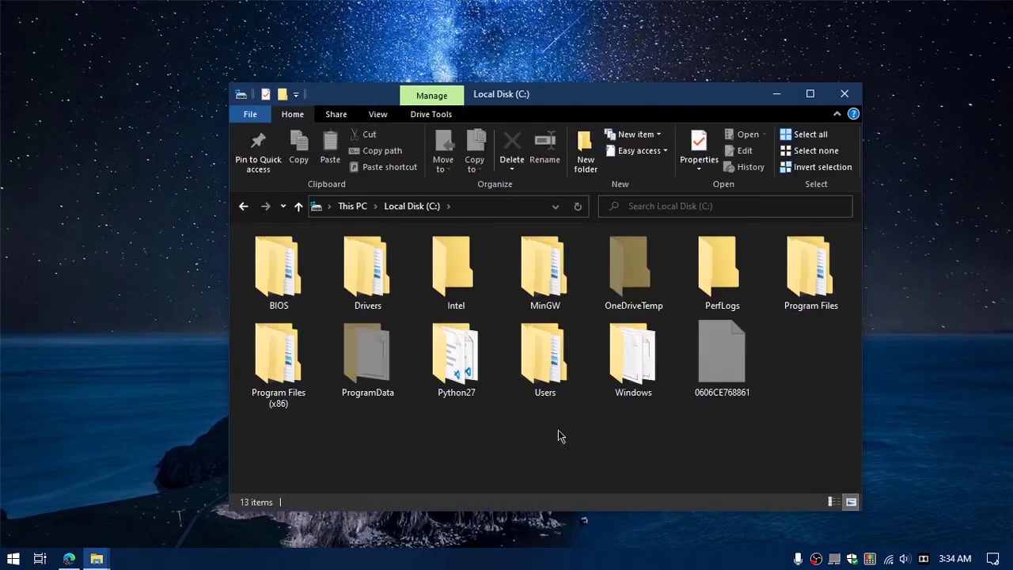
left_click(560, 372)
double_click(561, 372)
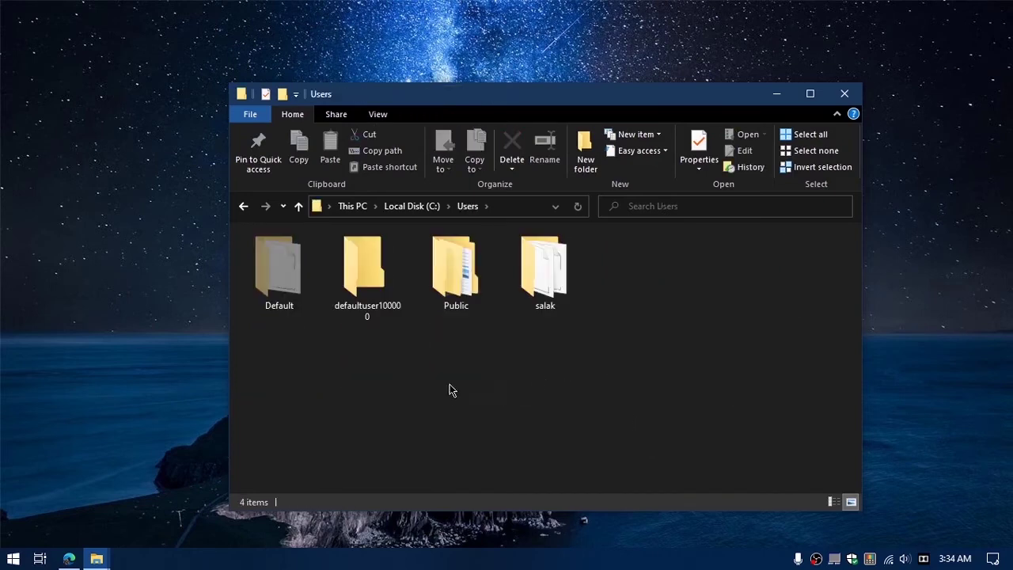
double_click(557, 294)
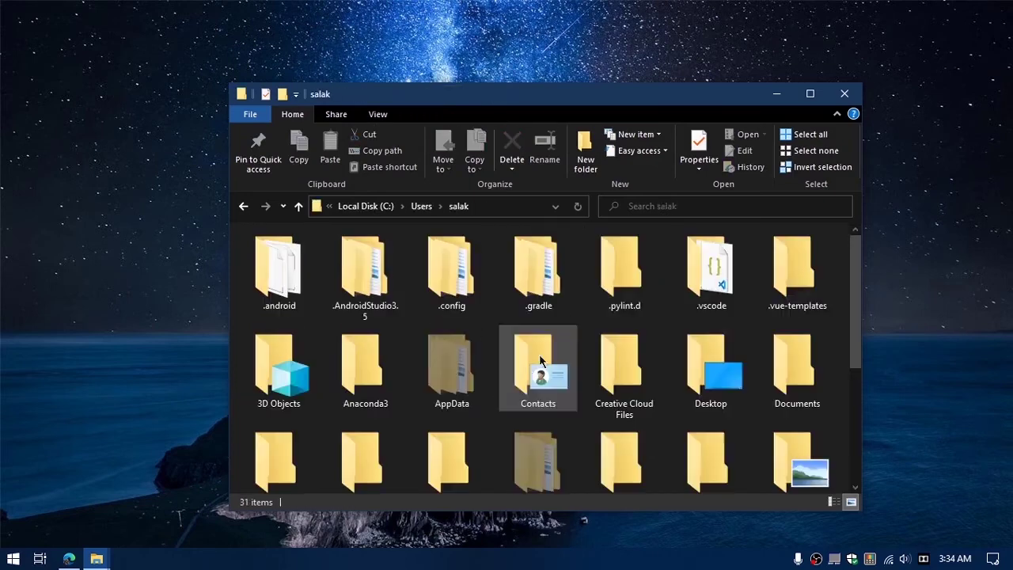
Go to the hidden AppData folder of the user profile by adding \AppData to the folder path
key("p")
scroll(425, 383, "up", 2)
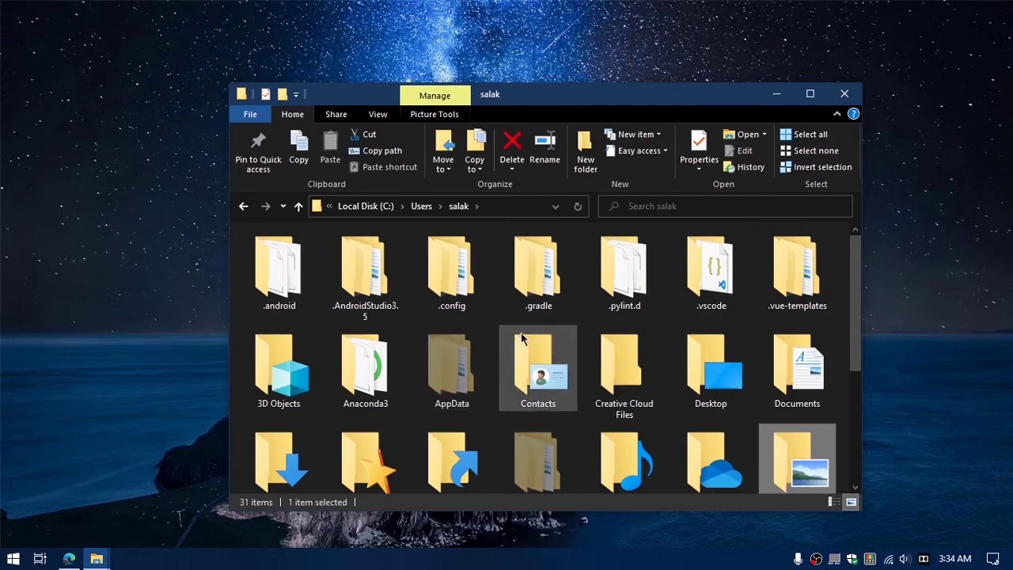
left_click(464, 361)
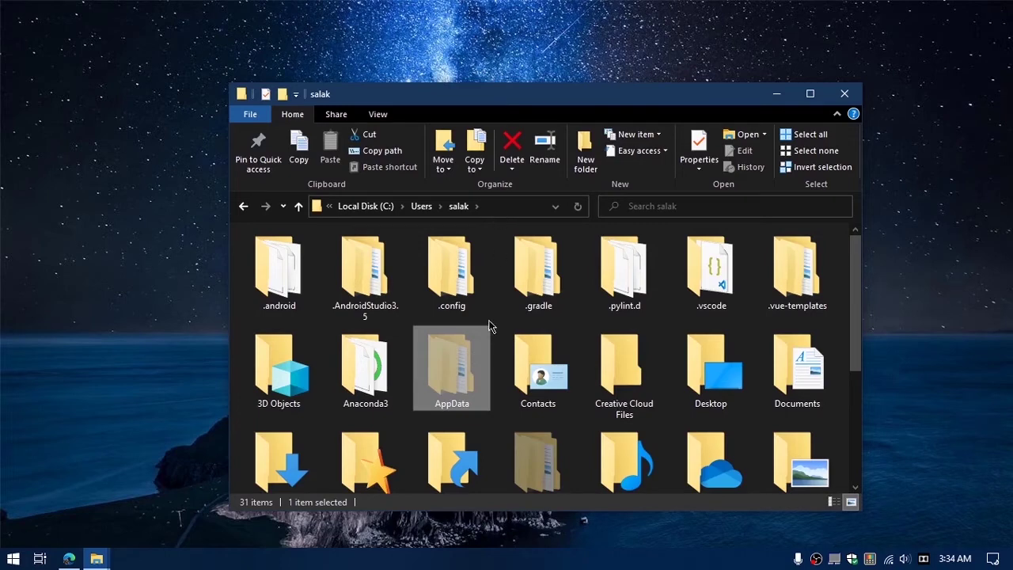
left_click(495, 208)
left_click(443, 208)
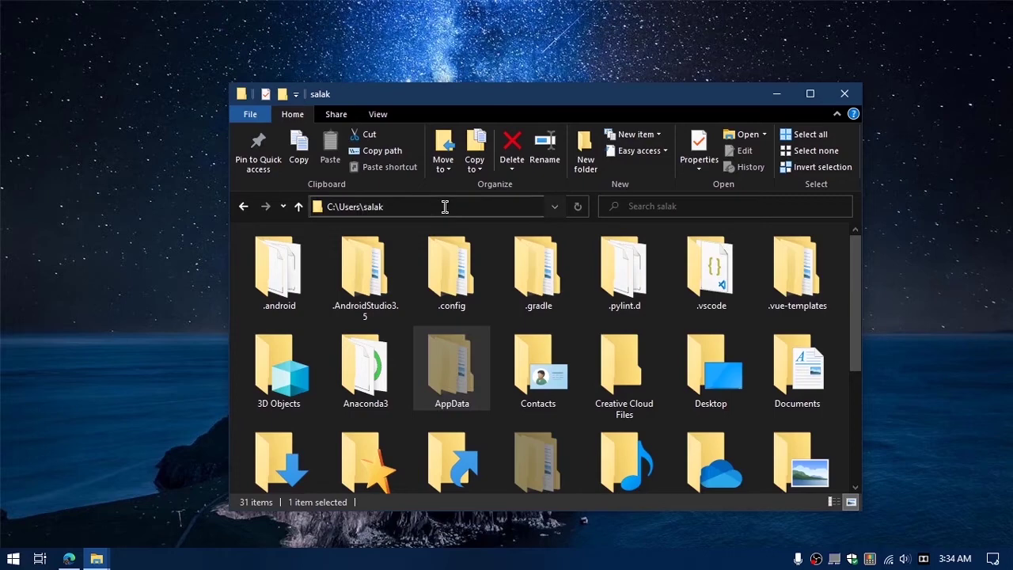
type("\\")
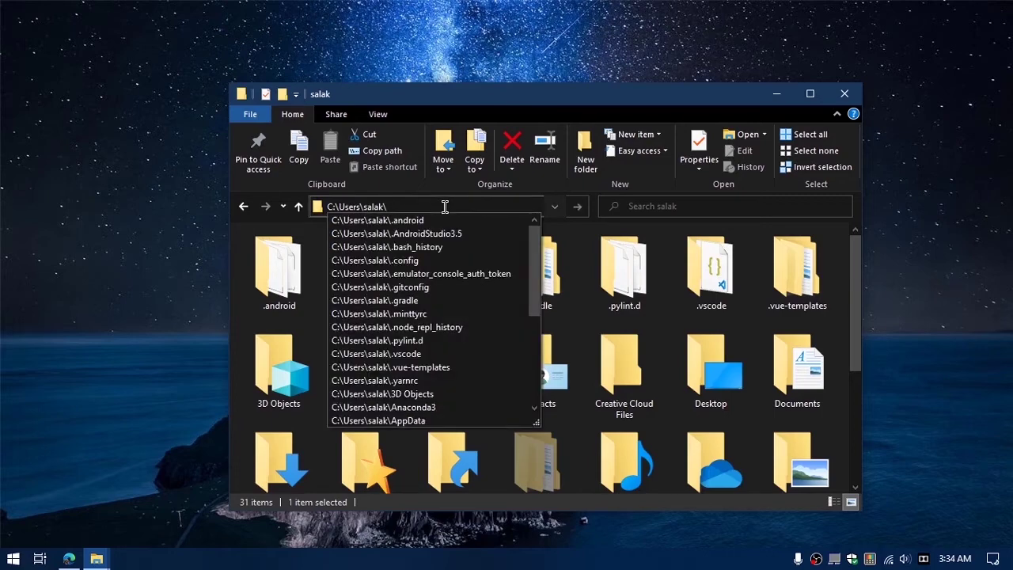
type("AppD")
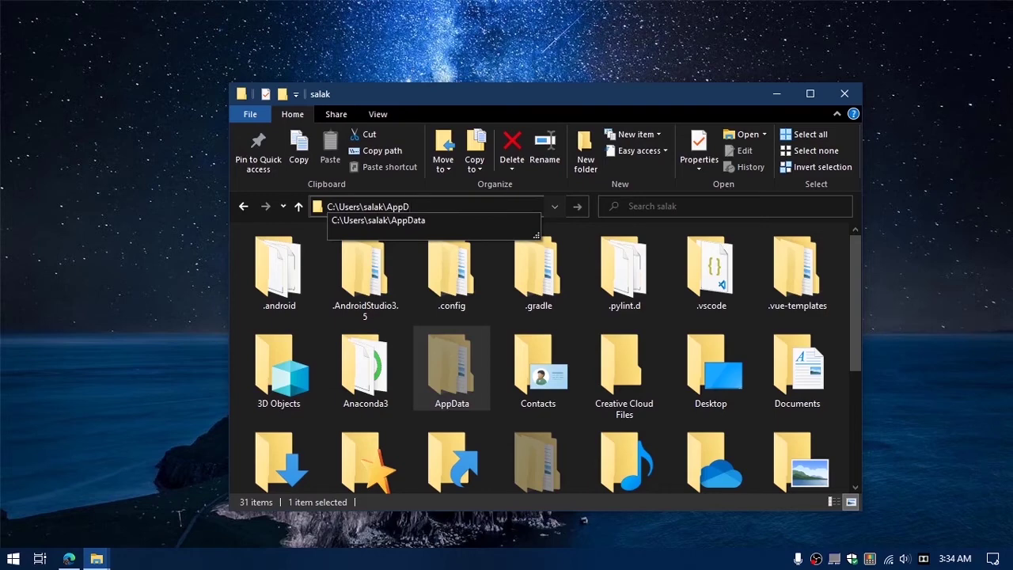
type("ata")
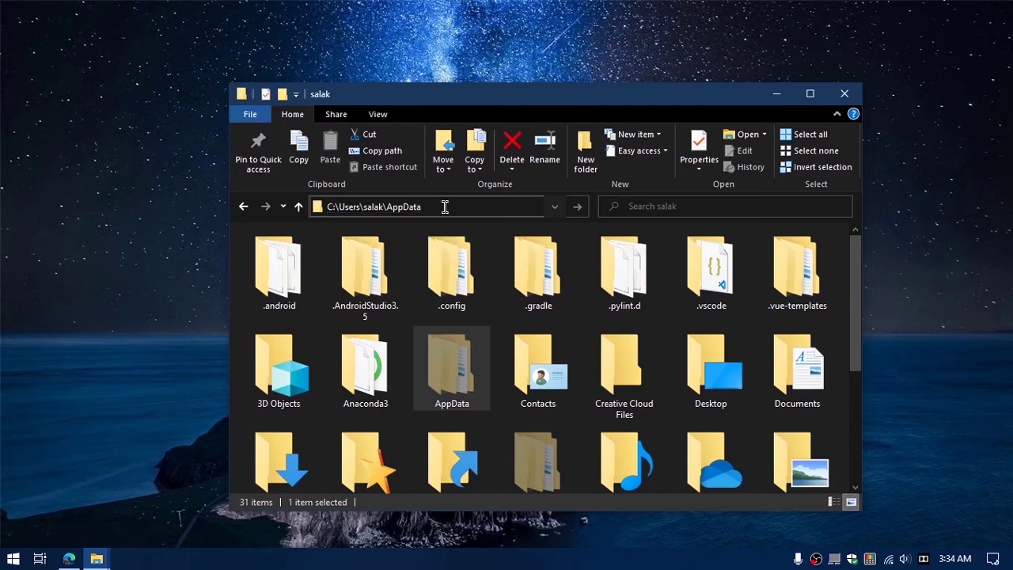
key("Return")
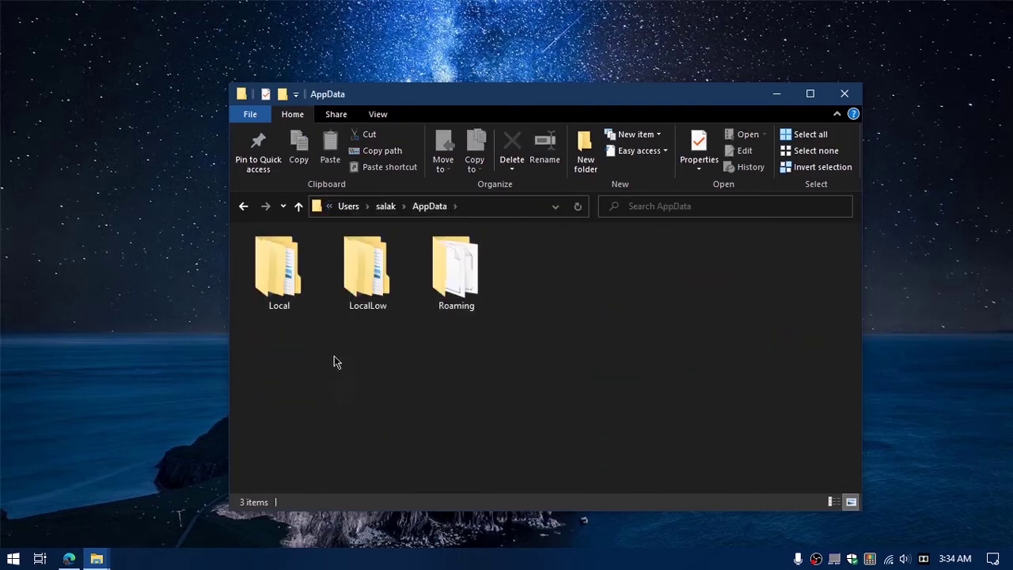
Open the Python folder under Local\Programs inside AppData
double_click(289, 311)
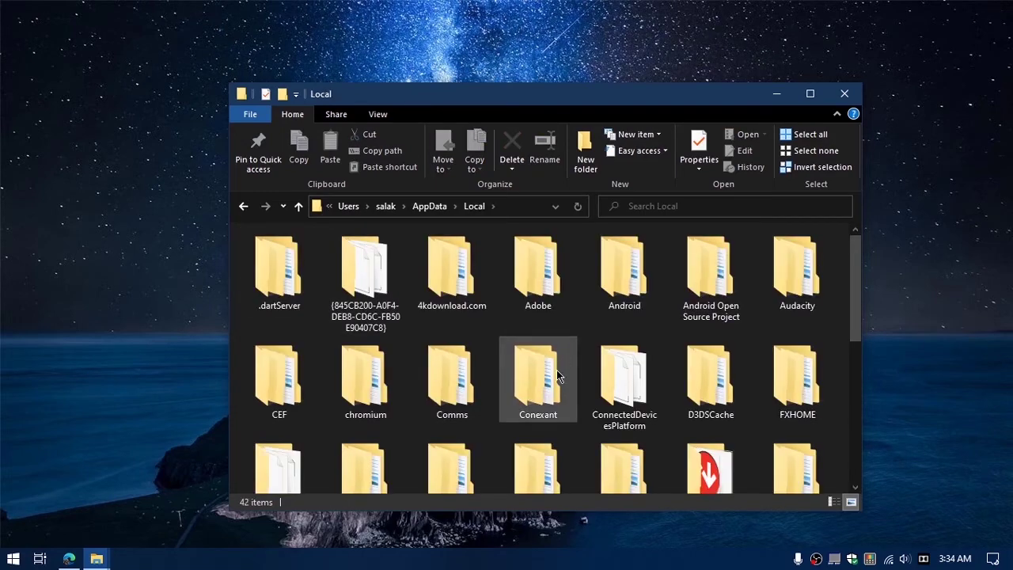
scroll(557, 369, "down", 5)
key("p")
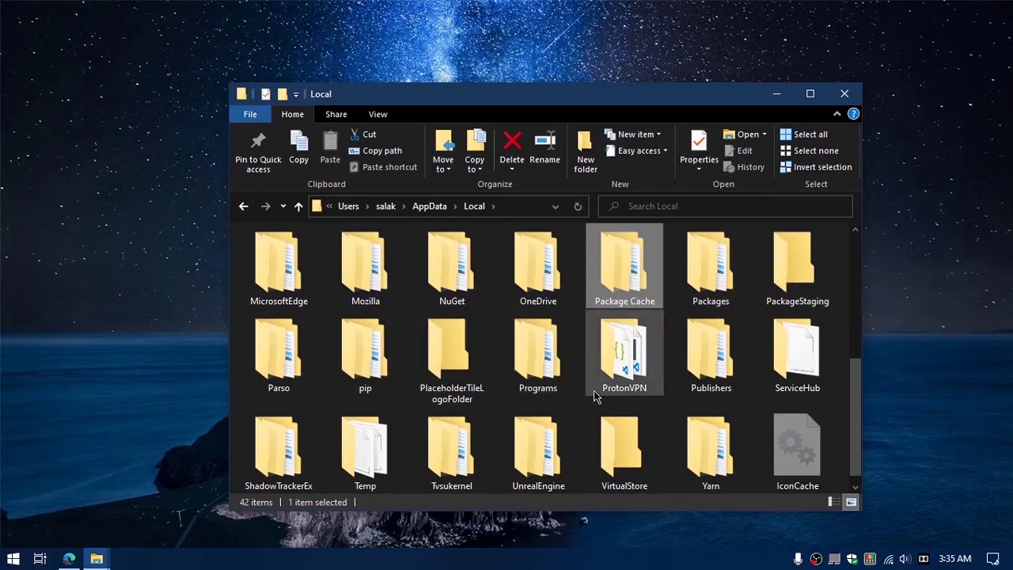
left_click(564, 386)
double_click(558, 386)
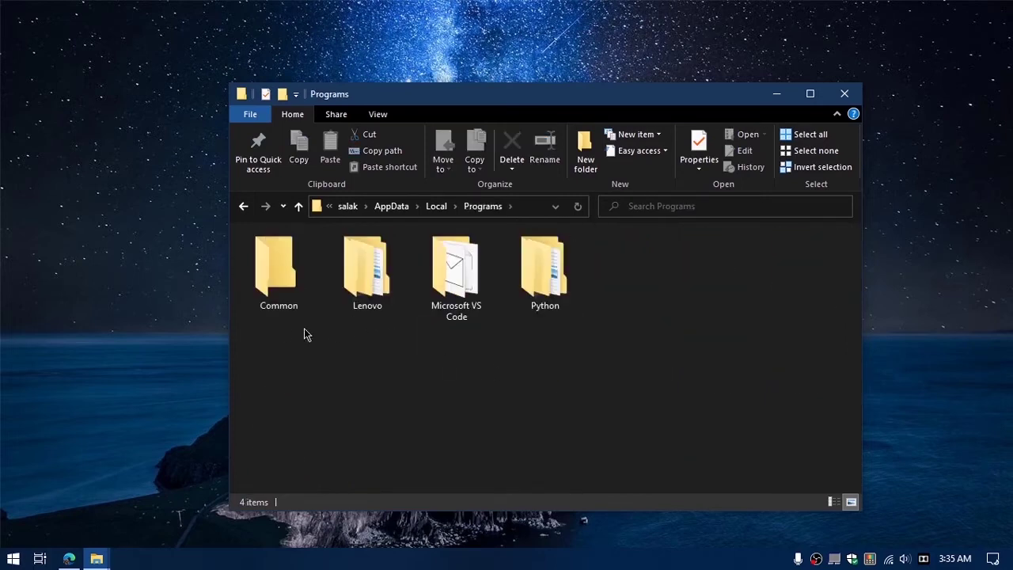
double_click(554, 279)
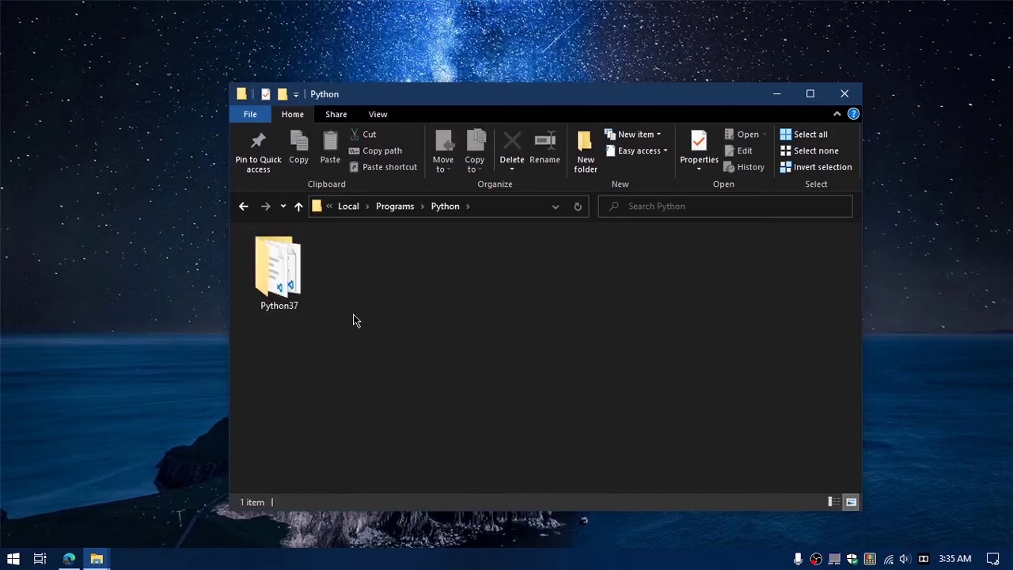
Open the Python37 installation folder to show the python executable inside it
double_click(297, 285)
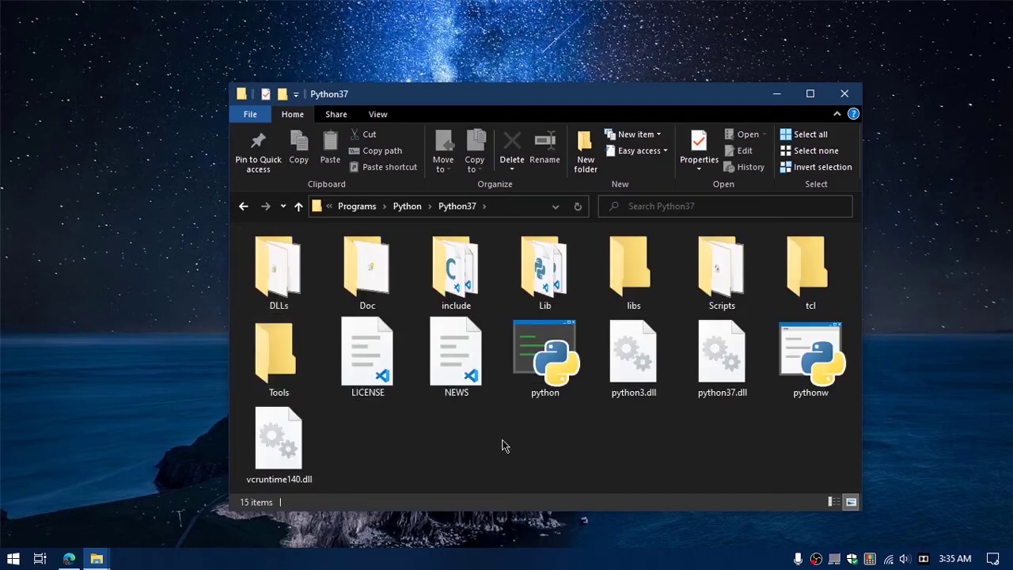
left_click(568, 425)
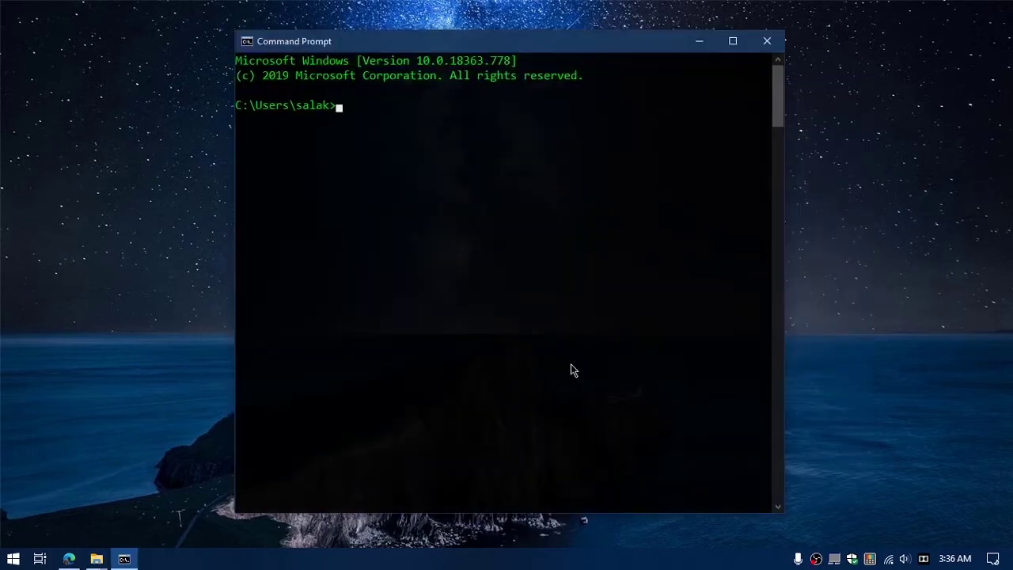
type("pytohn")
key("Escape")
left_click(700, 42)
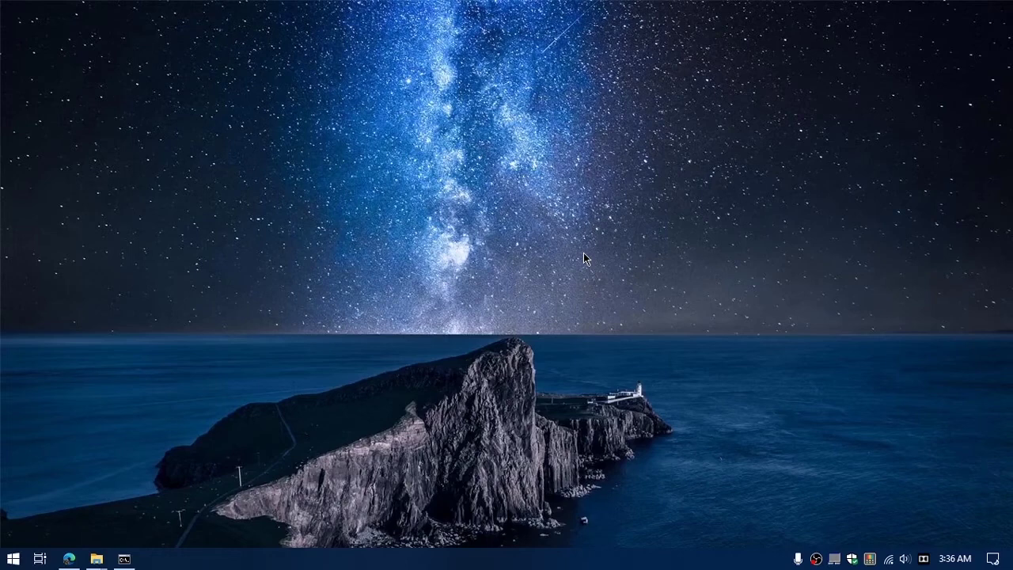
Search Windows for "environment", open the system environment variables settings and bring up the Environment Variables dialog
key("super")
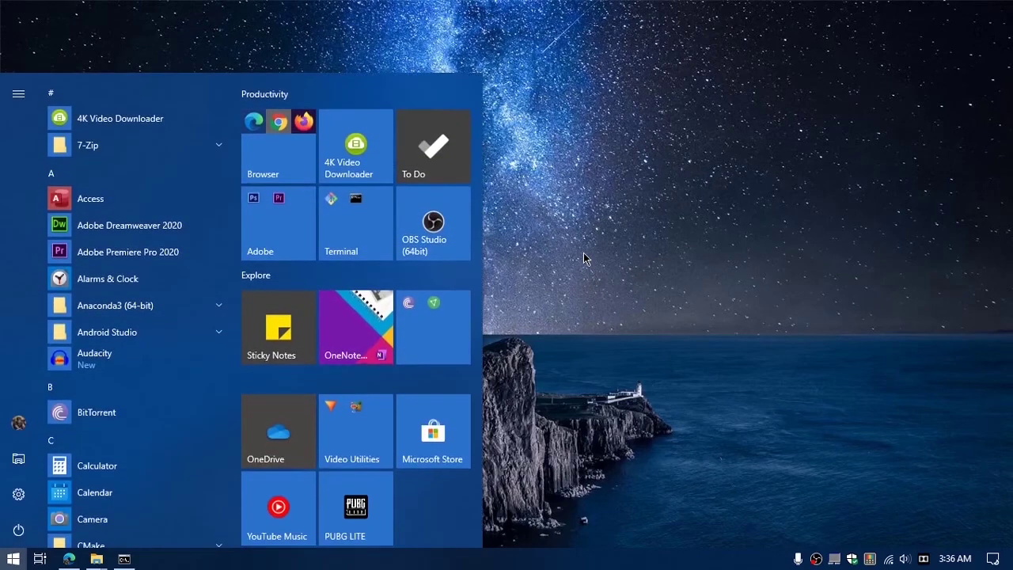
type("env")
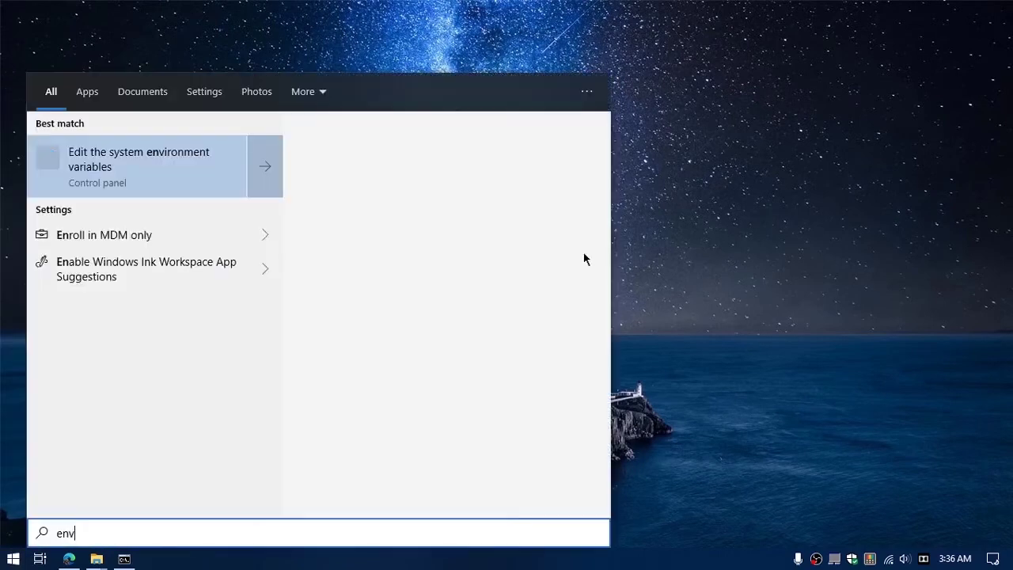
type("ironment")
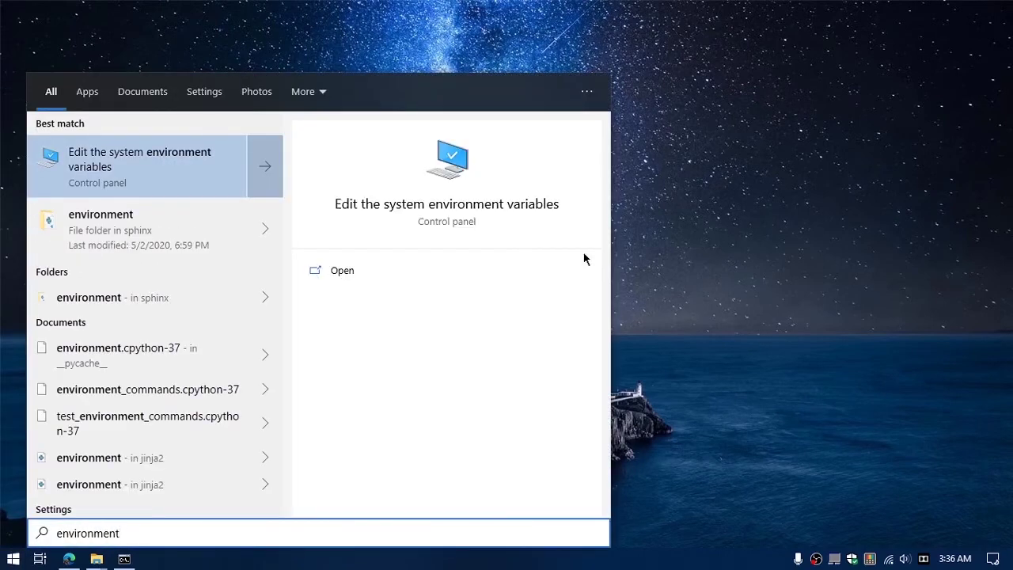
left_click(158, 167)
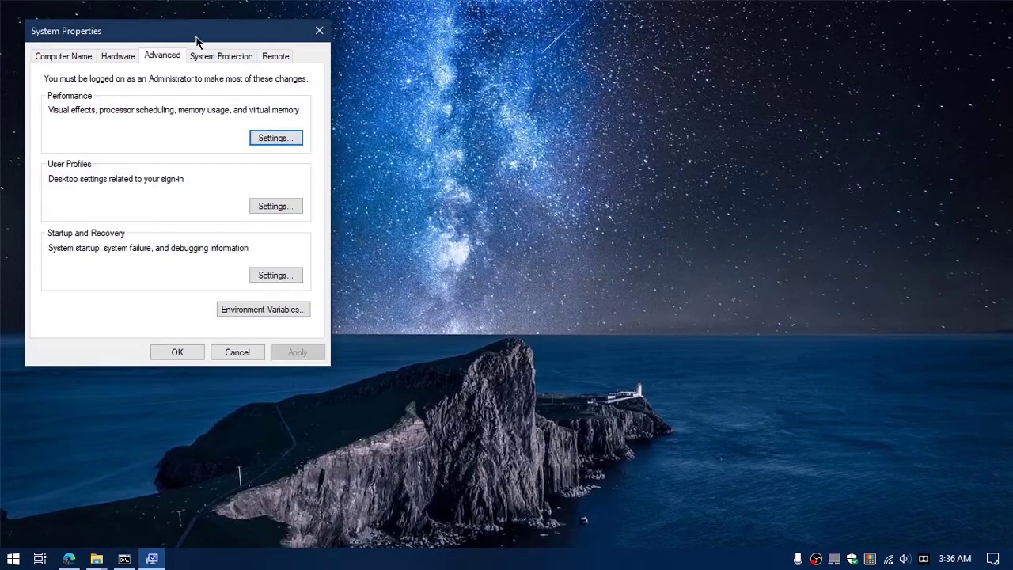
left_click_drag(195, 39, 239, 42)
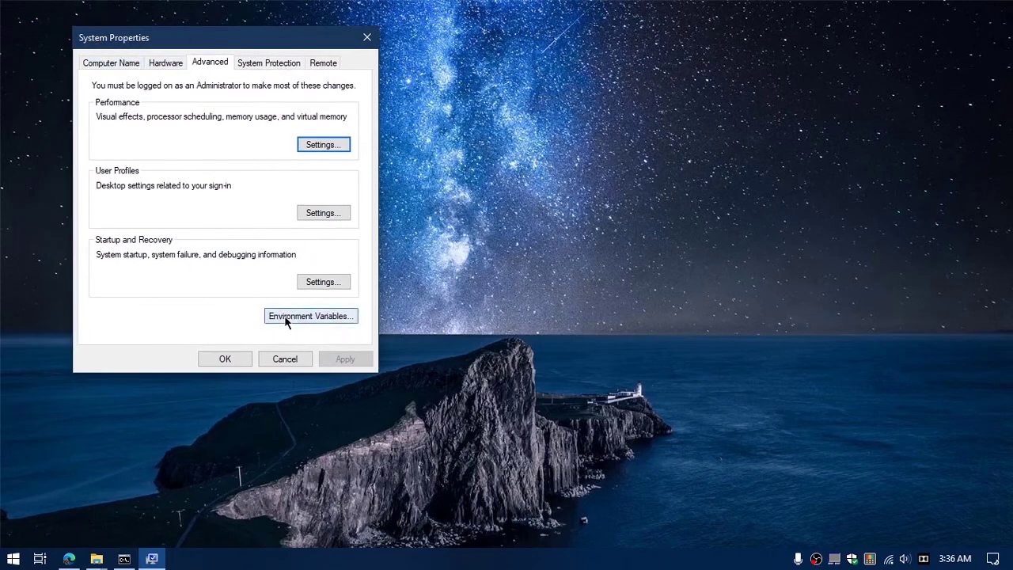
left_click(330, 316)
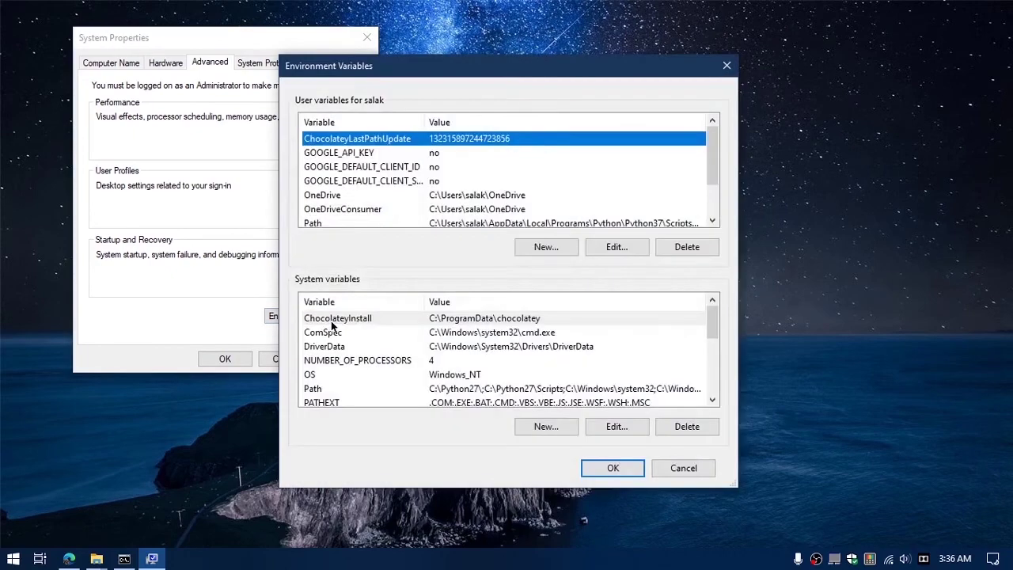
Delete the Python37\Scripts\ and Python37\ entries from the Path user variable
left_click(317, 222)
scroll(321, 208, "down", 1)
scroll(321, 209, "up", 1)
scroll(328, 202, "down", 1)
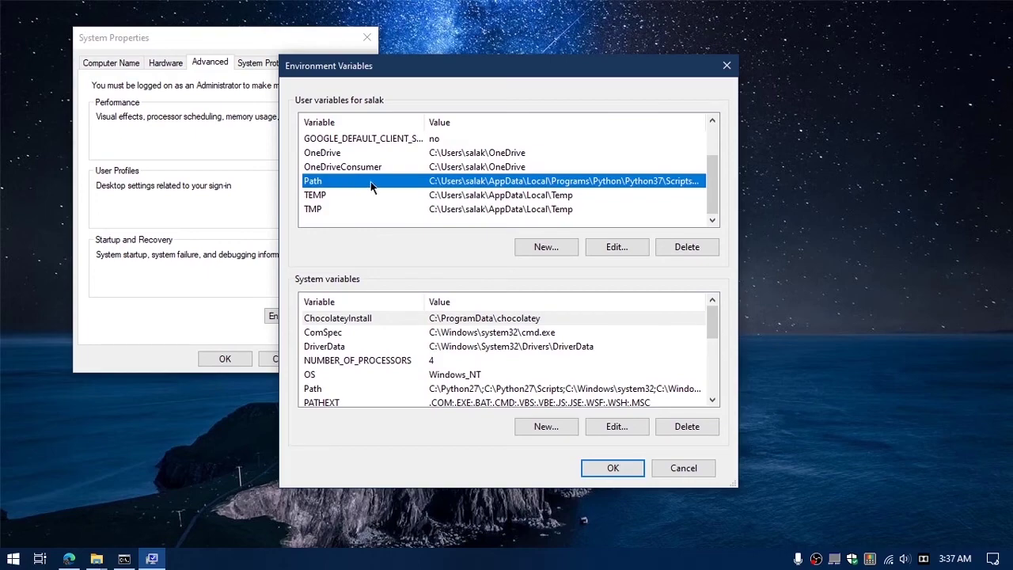
double_click(330, 181)
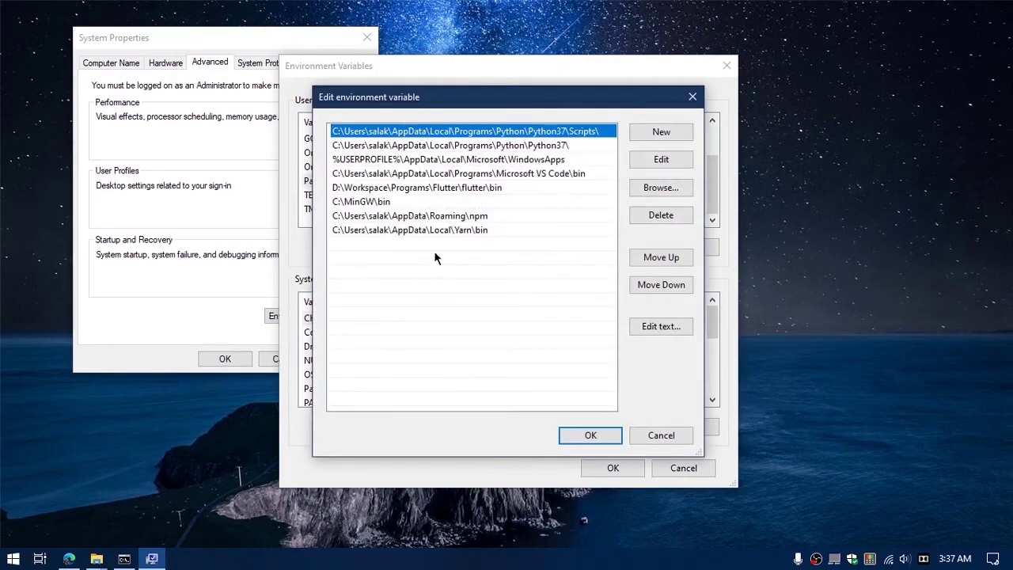
key("Delete")
key("Delete")
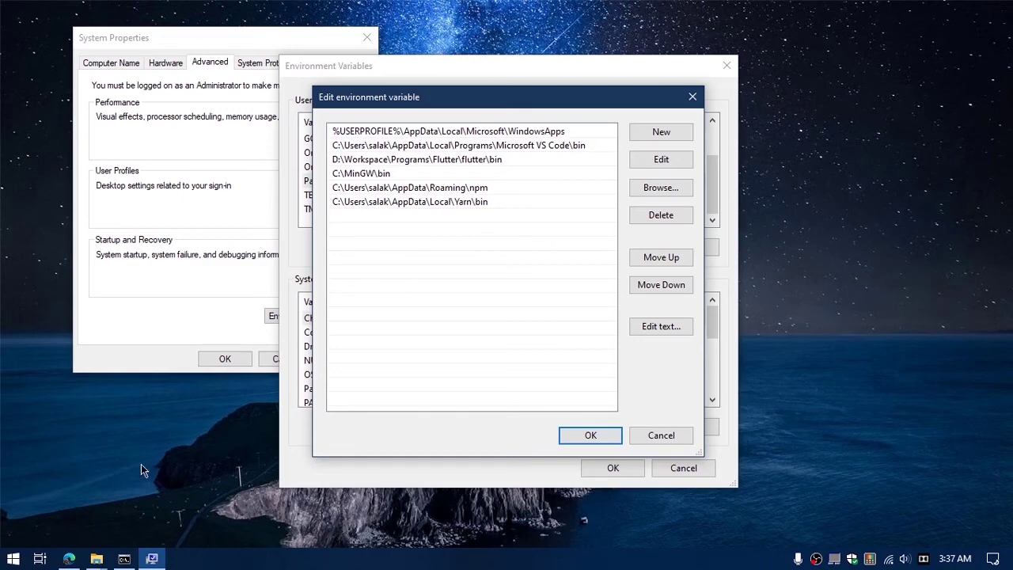
Switch to File Explorer and copy the full path of the Python37 folder
left_click(97, 559)
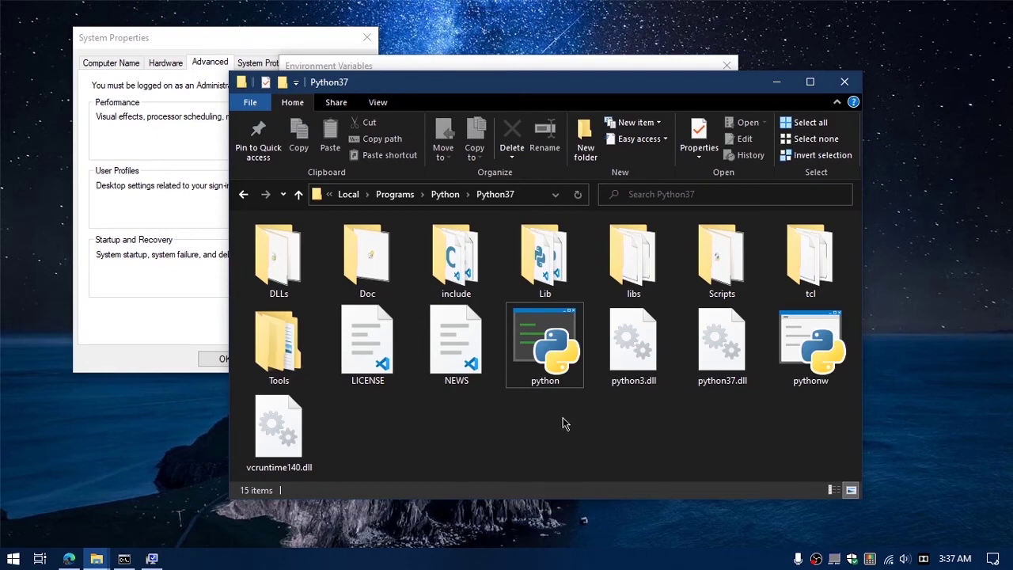
left_click(559, 390)
left_click(551, 431)
key("alt+d")
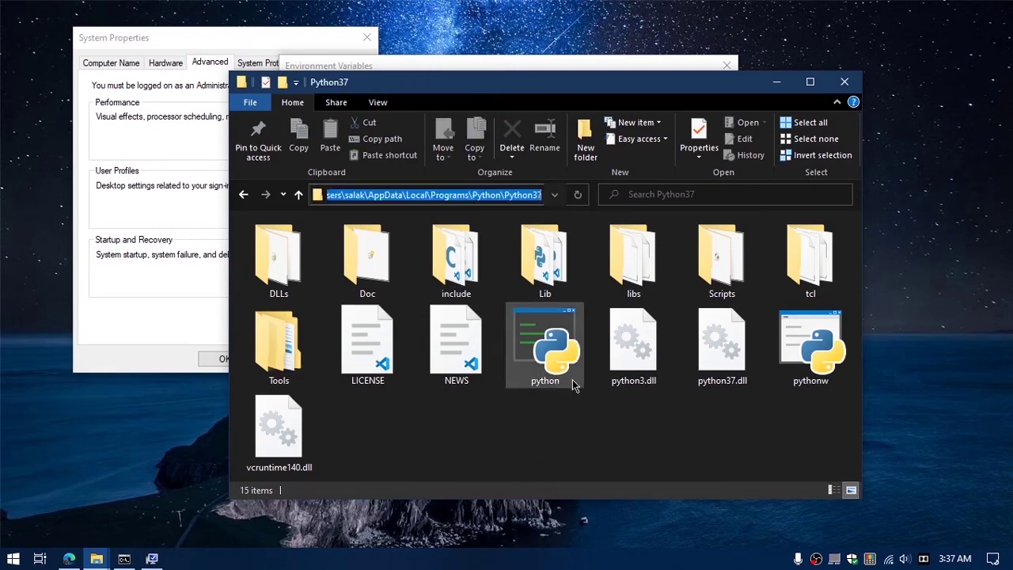
key("Escape")
left_click(530, 198)
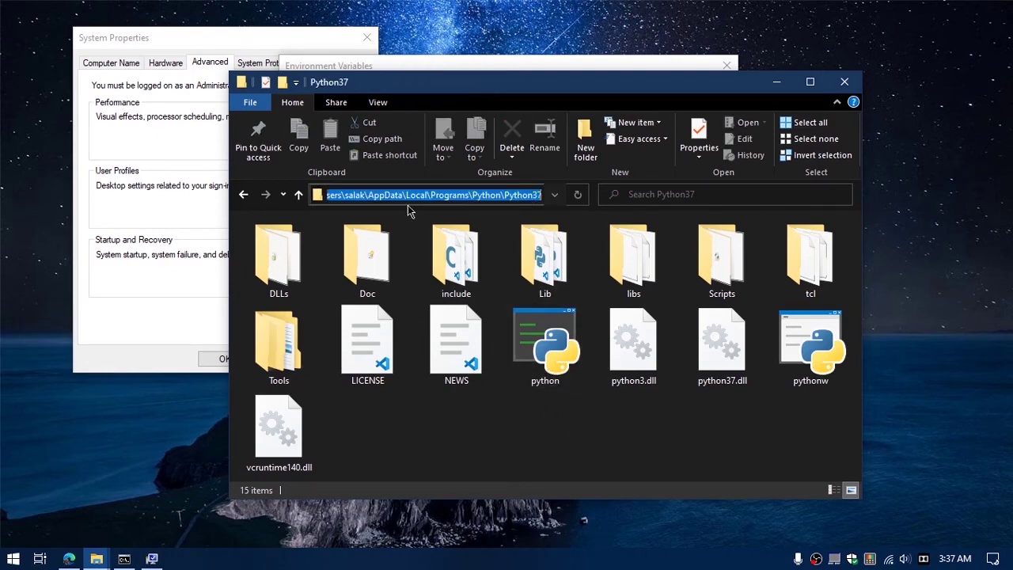
right_click(491, 200)
left_click(541, 250)
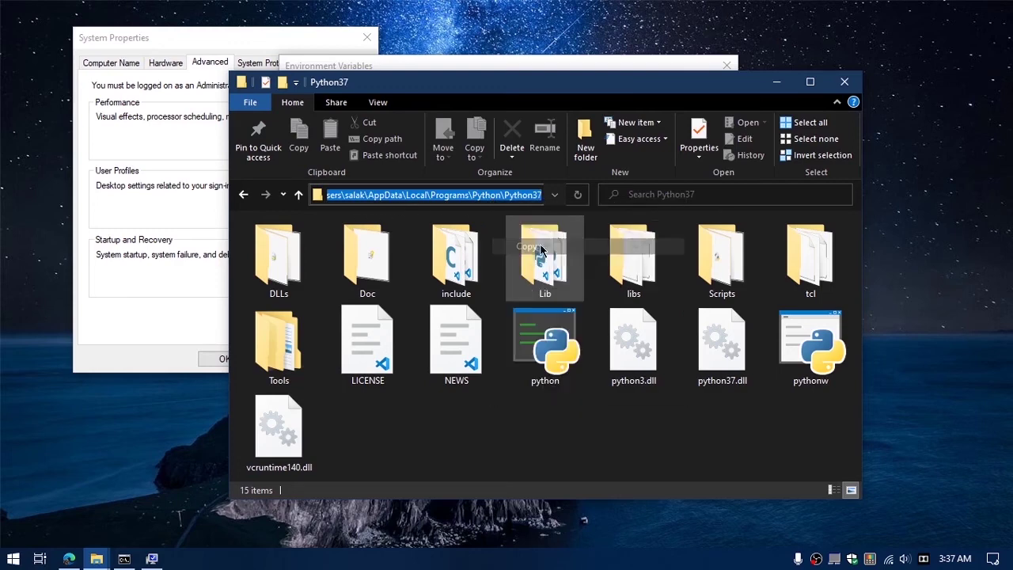
Add the copied Python37 folder path as a new entry in the Path user variable
left_click(529, 70)
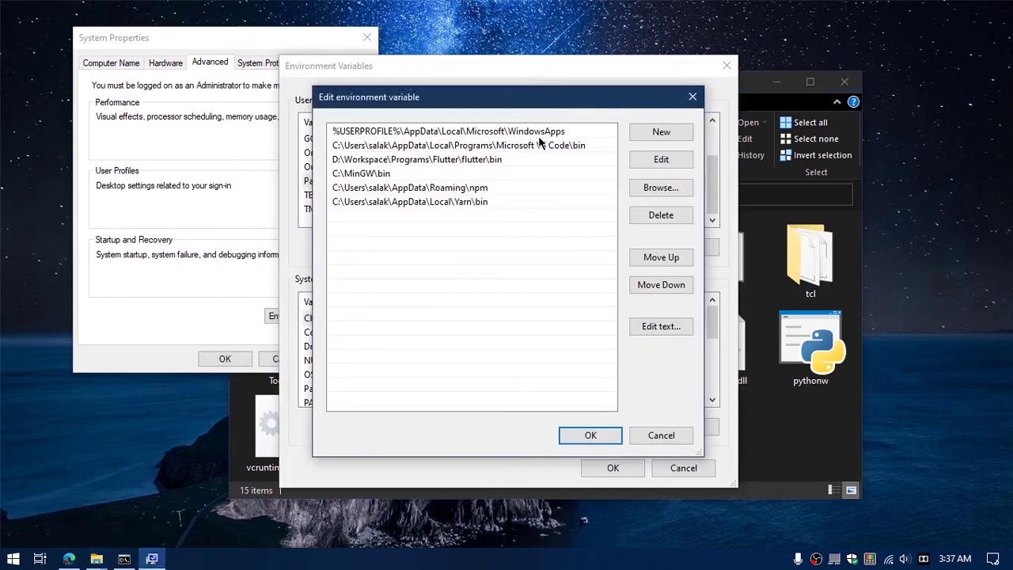
left_click(661, 132)
key("ctrl+v")
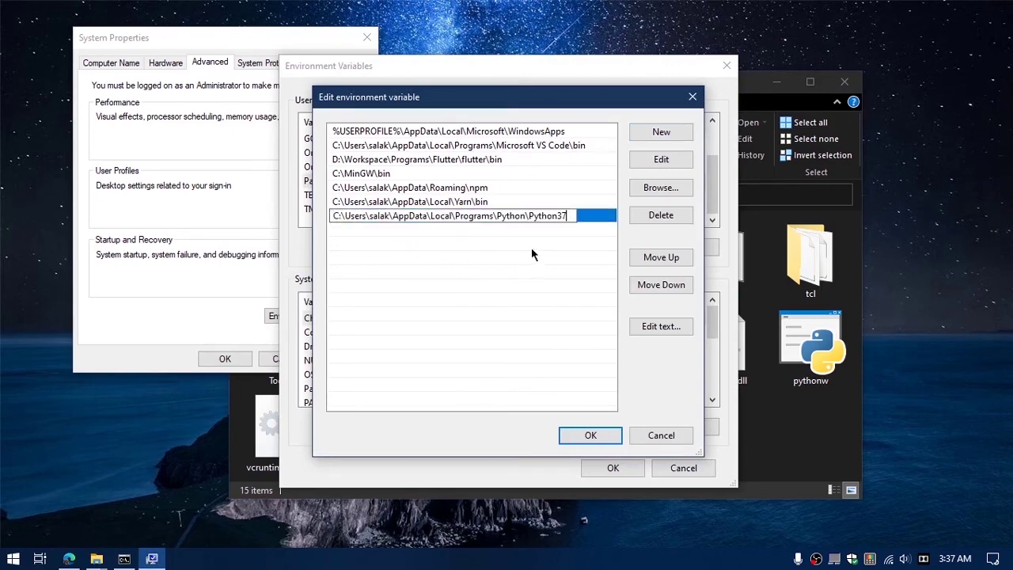
In File Explorer, open the Scripts folder inside Python37 that holds pip and copy its full path
key("alt+Tab")
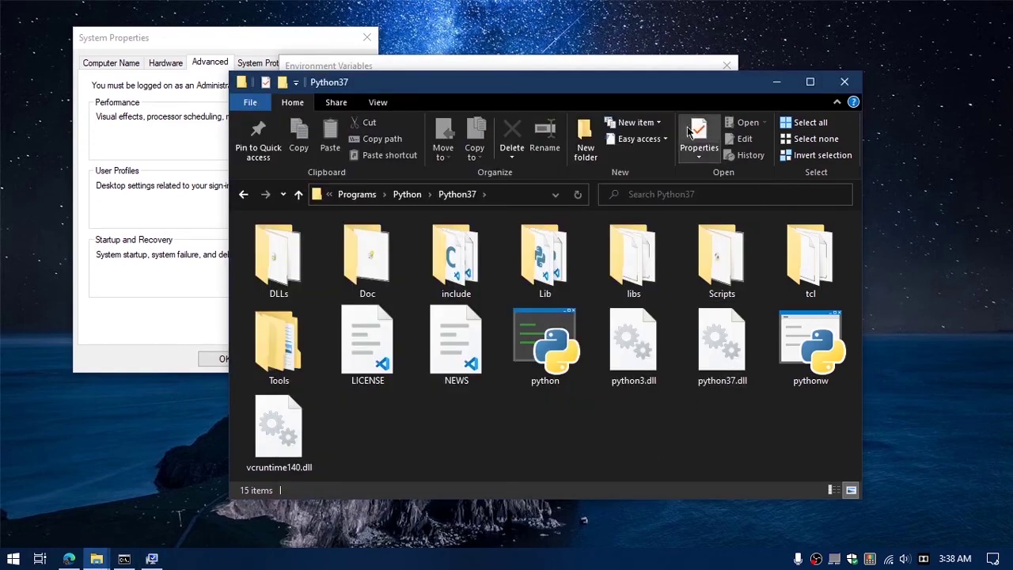
double_click(737, 291)
left_click(456, 296)
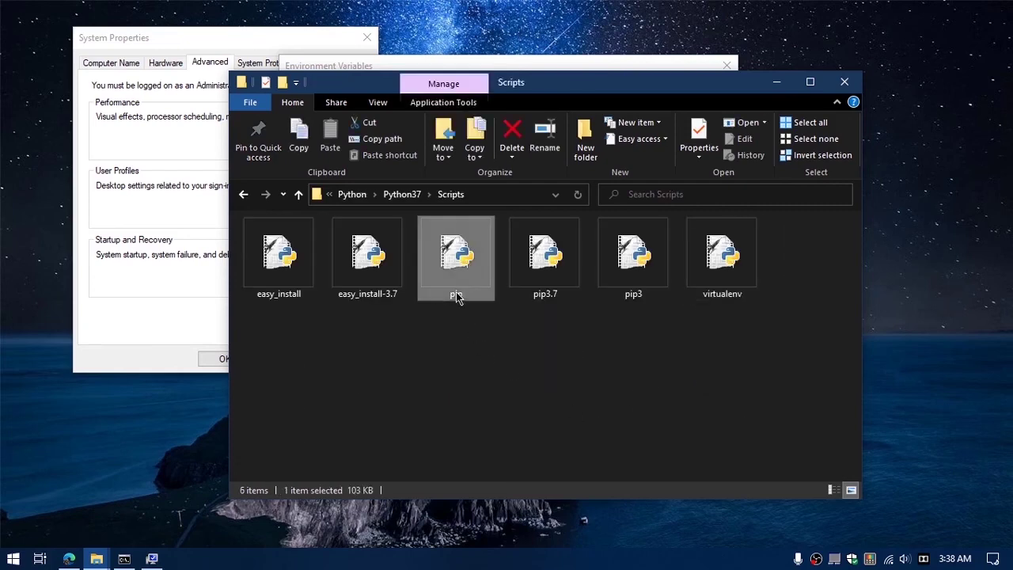
left_click(468, 351)
left_click(463, 300)
left_click(455, 363)
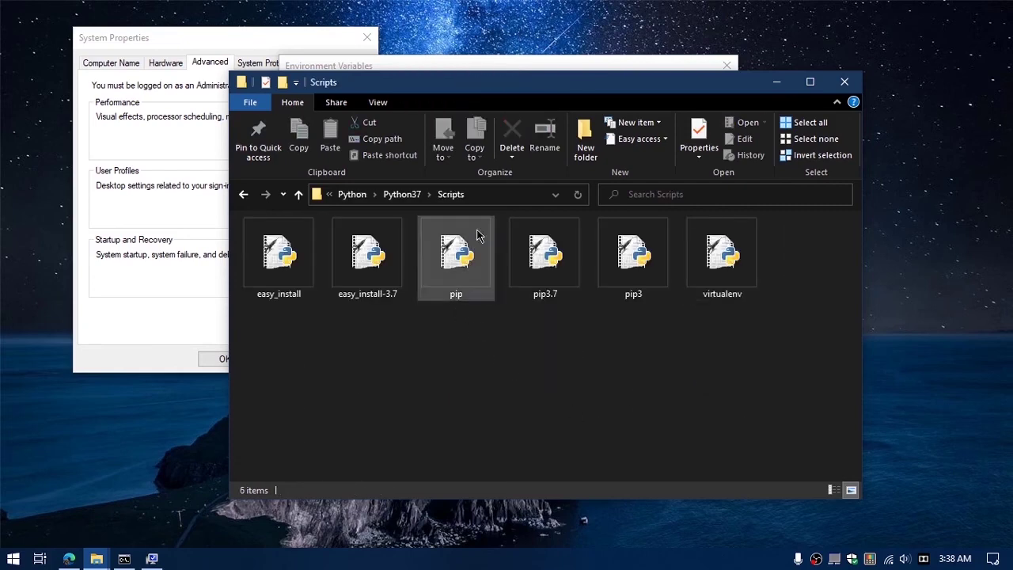
left_click(485, 195)
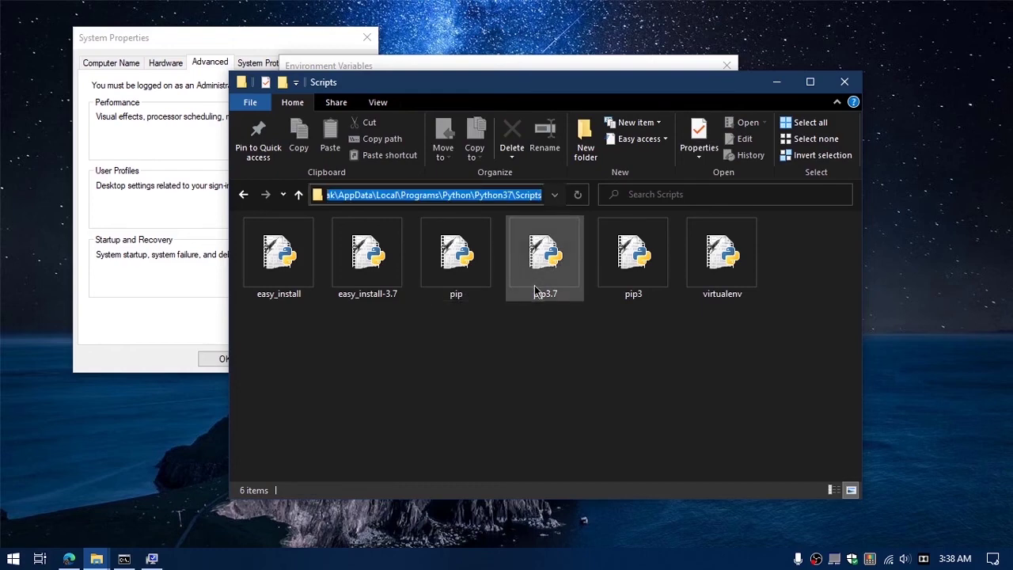
Add the Python37\Scripts path as a new entry in the Path user variable and accept all the open system dialogs
key("alt+Tab")
left_click(677, 133)
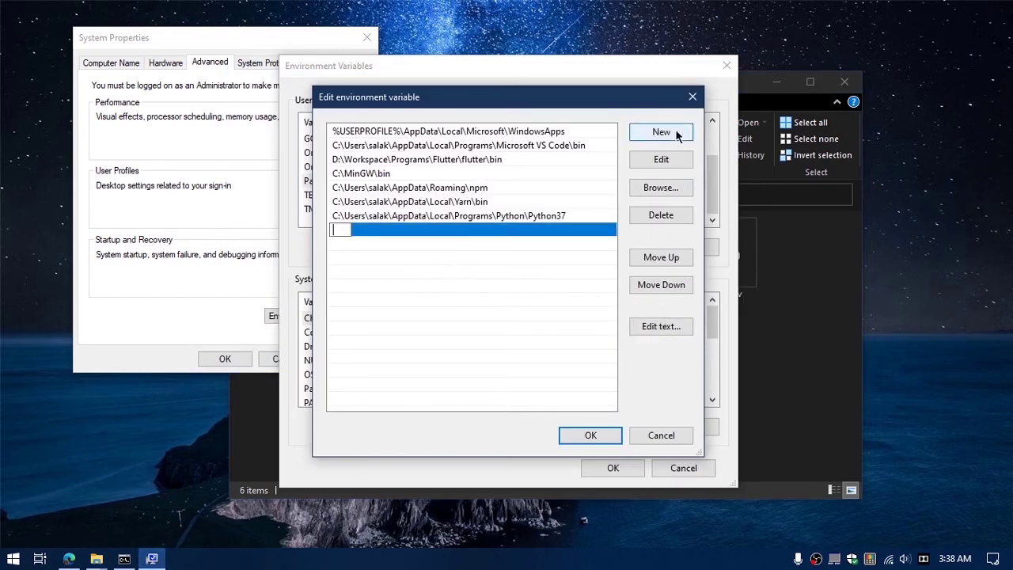
key("ctrl+v")
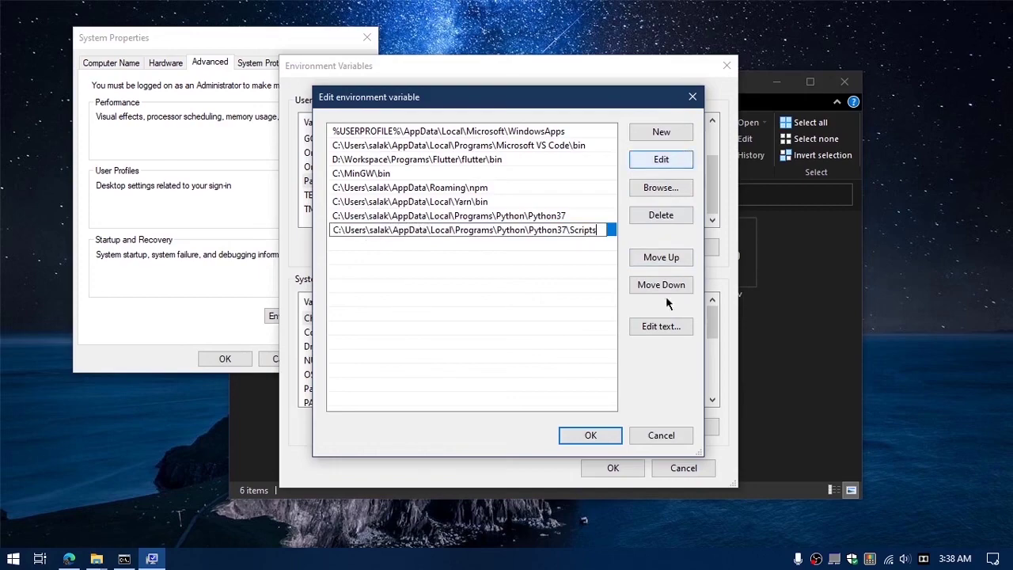
left_click(602, 436)
left_click(613, 468)
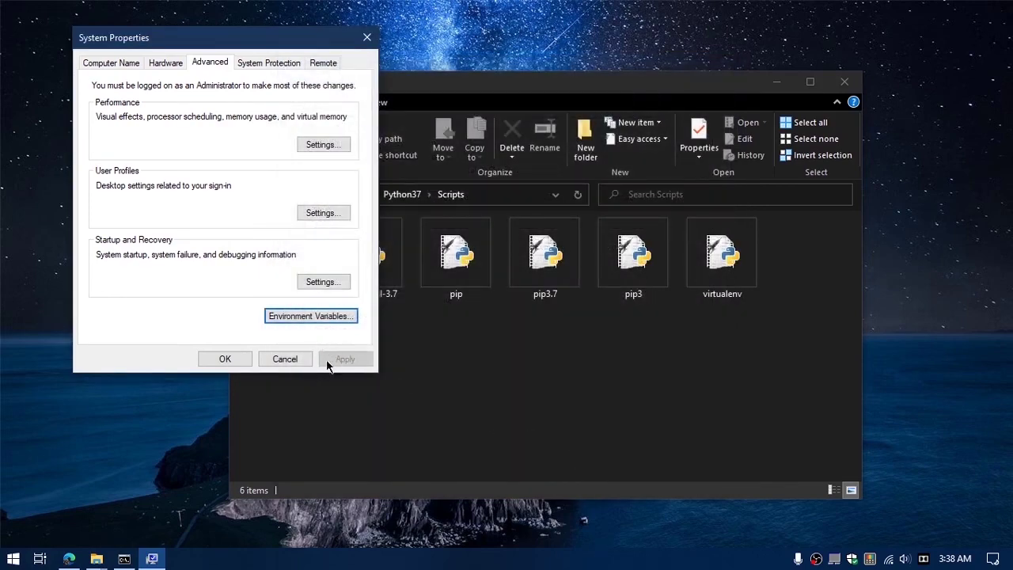
left_click(224, 359)
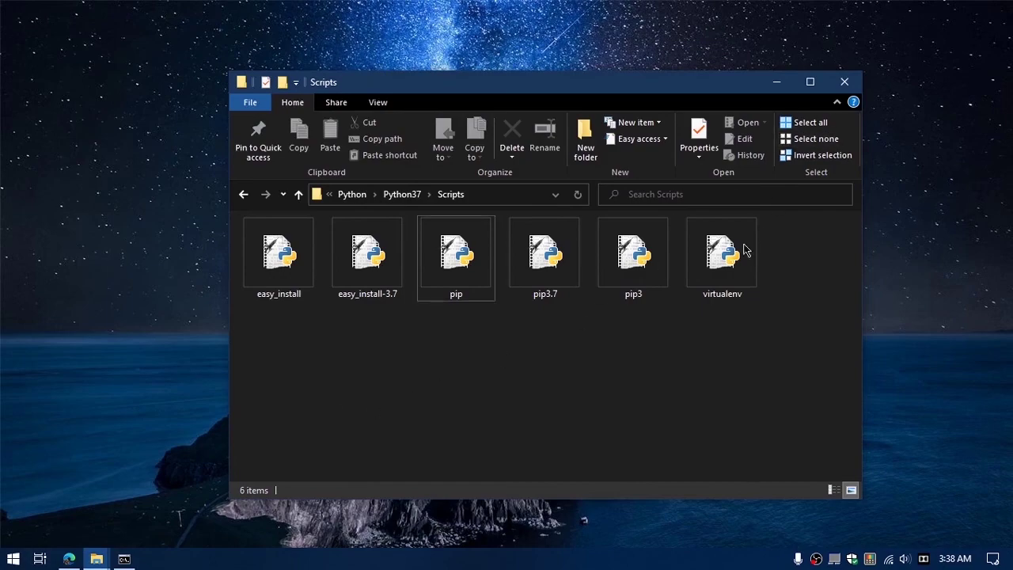
Close the open Command Prompt and File Explorer windows and start a fresh Command Prompt
key("super")
type("cmd")
key("Return")
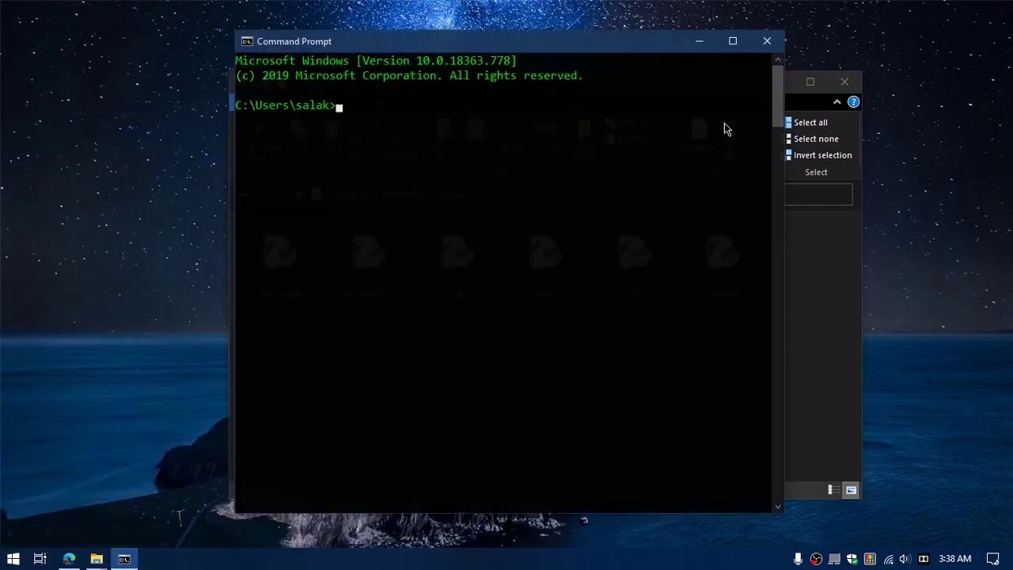
left_click(767, 40)
left_click(844, 82)
key("super")
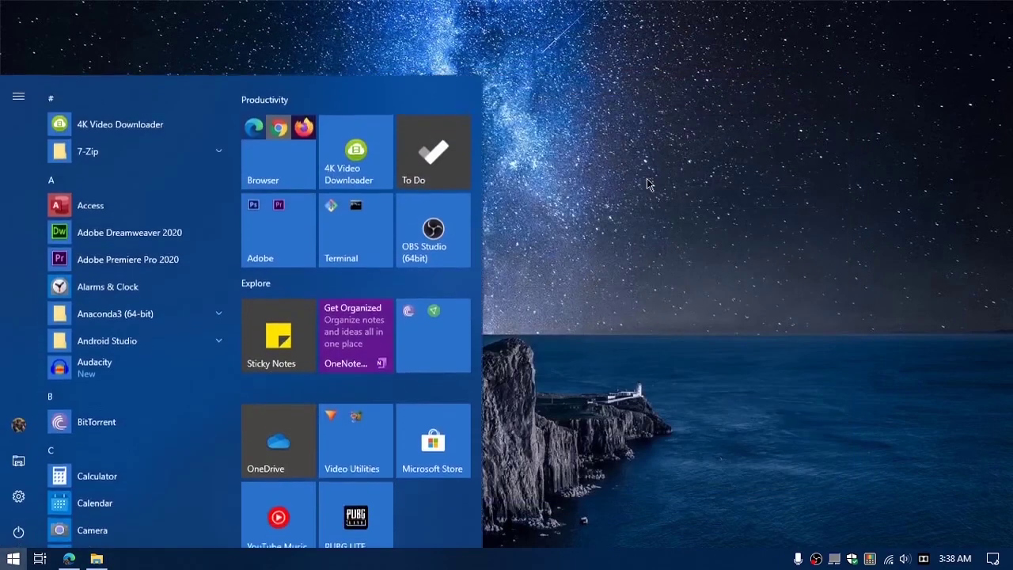
type("cmd")
key("Return")
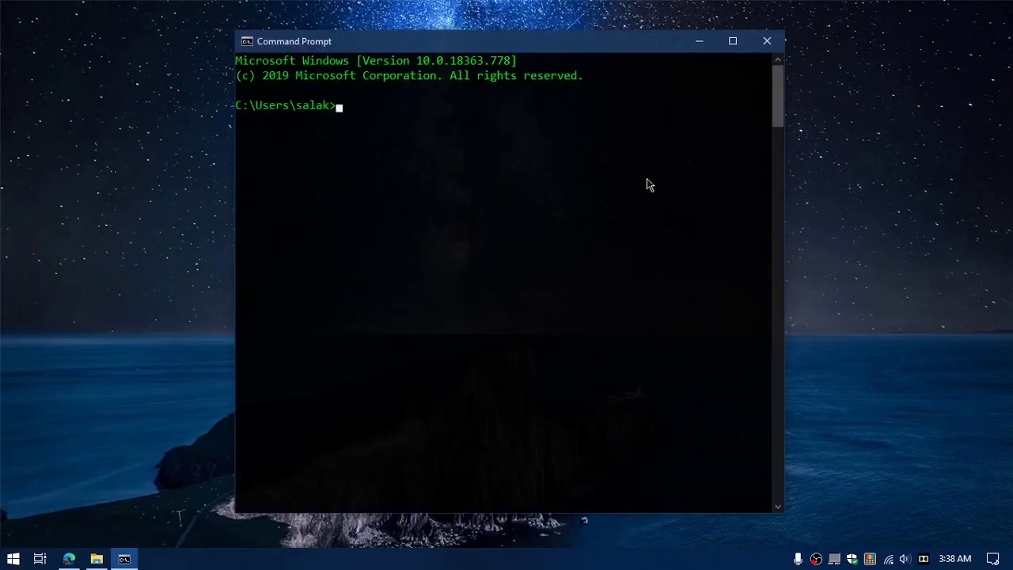
Clear the Command Prompt screen with cls and start the interpreter with the python command
type("cls")
key("Return")
type("python")
key("Return")
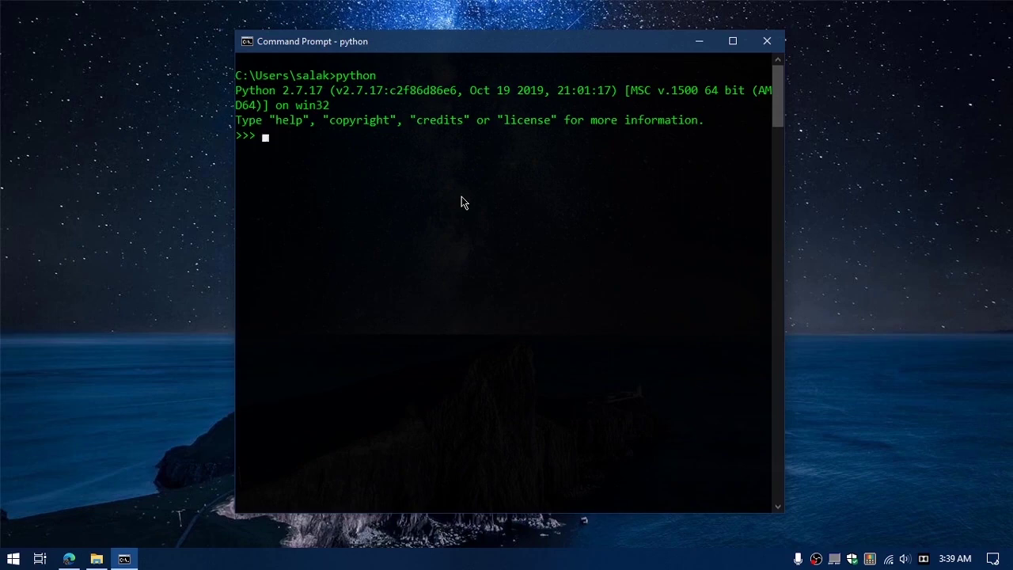
Leave the Python interpreter with exit() and clear the Command Prompt screen with cls
type("exit()")
key("Return")
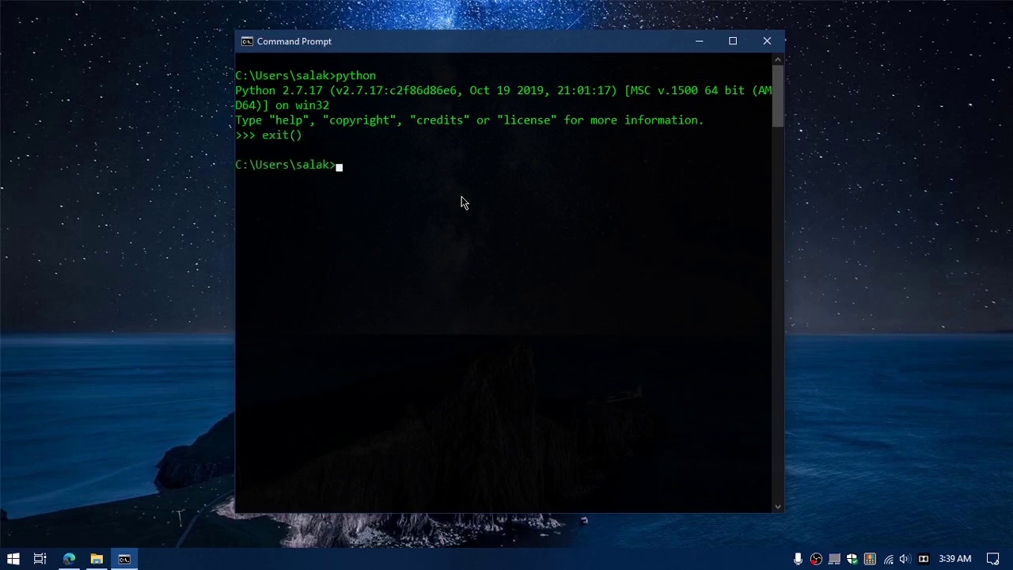
type("cls")
key("Return")
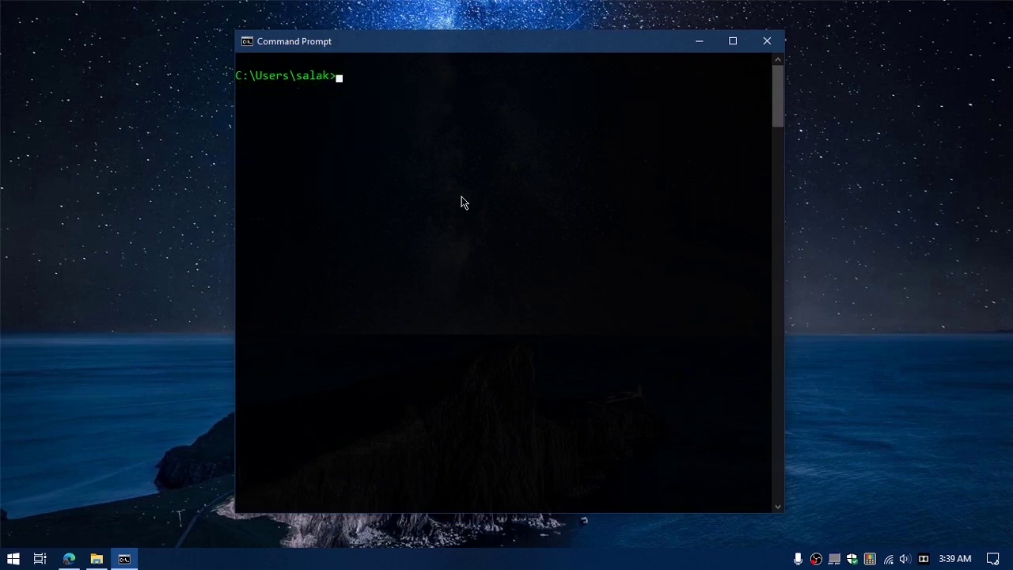